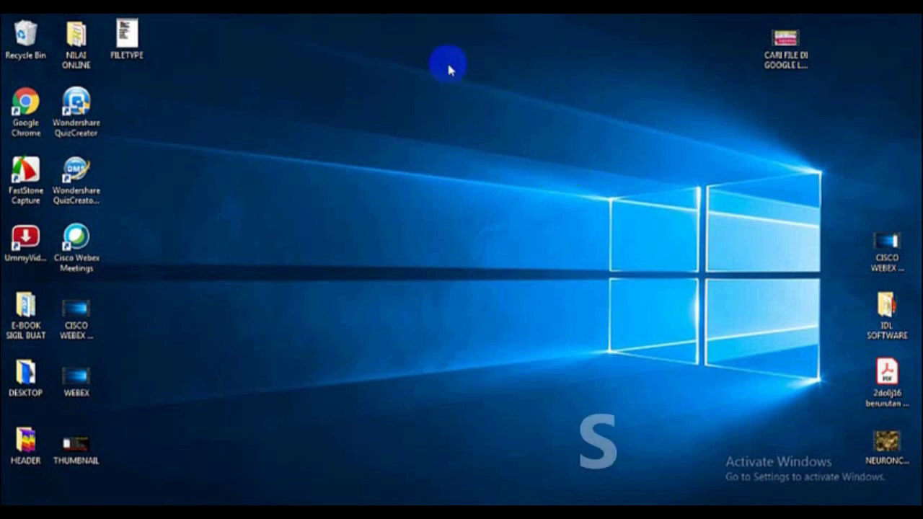
Launch Chrome, load webex.com, and go to the free Webex sign-up page
double_click(32, 101)
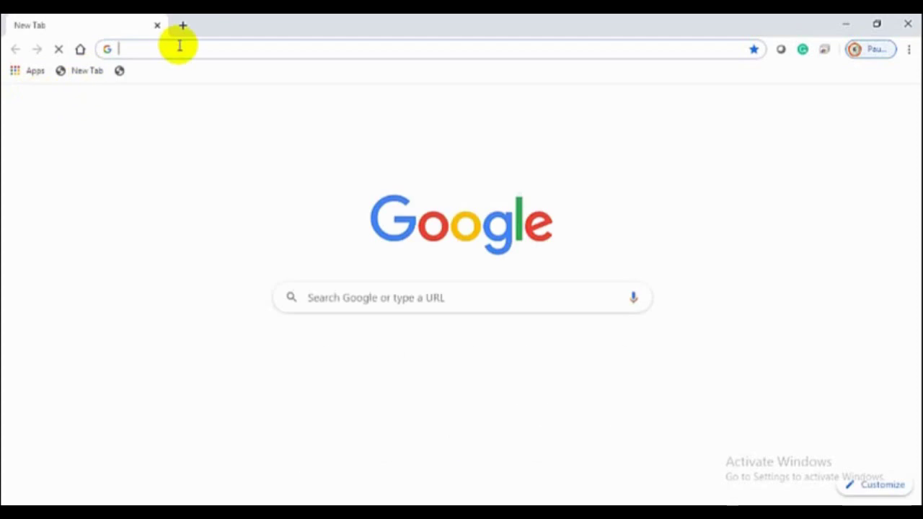
left_click(180, 45)
type("webe")
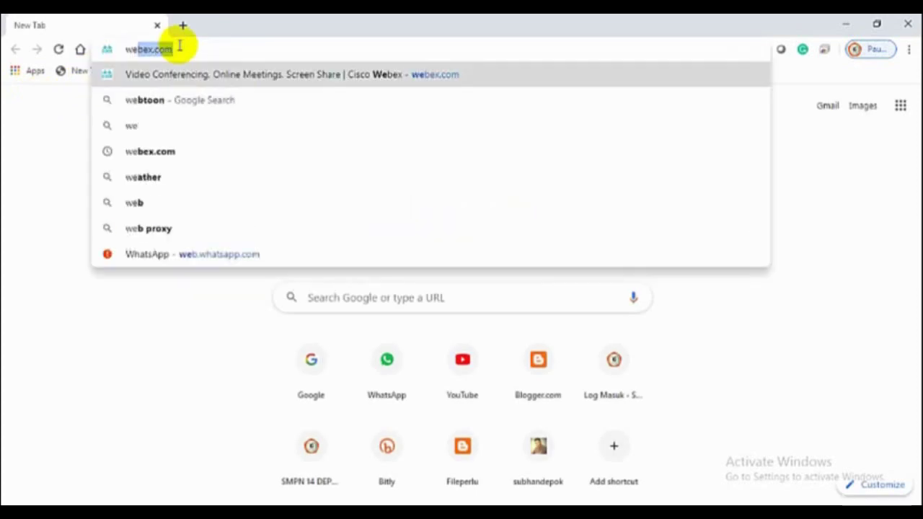
type("webex")
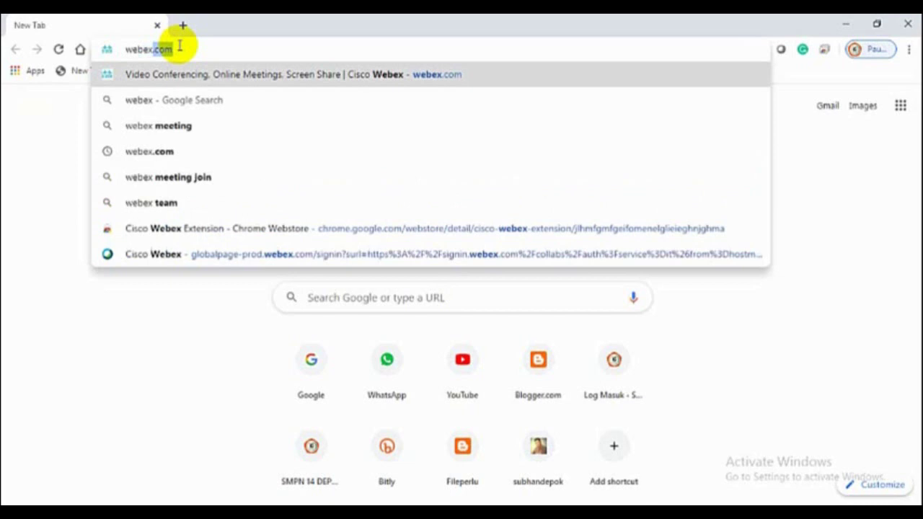
key("Return")
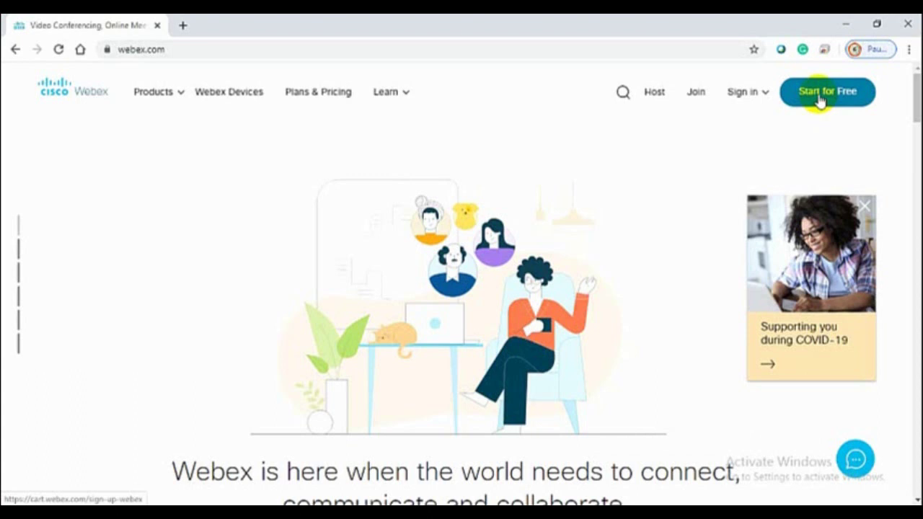
left_click(820, 98)
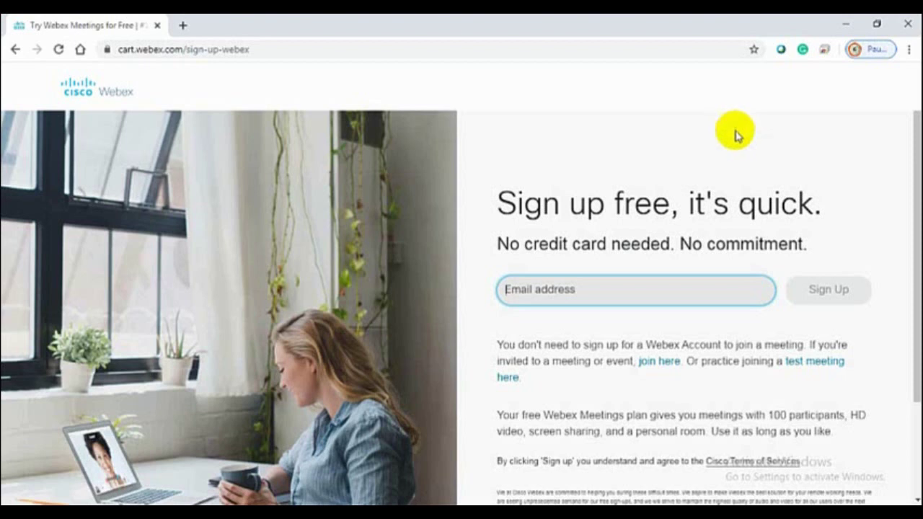
Enter the account's e-mail address on the free sign-up form and submit it
left_click(571, 286)
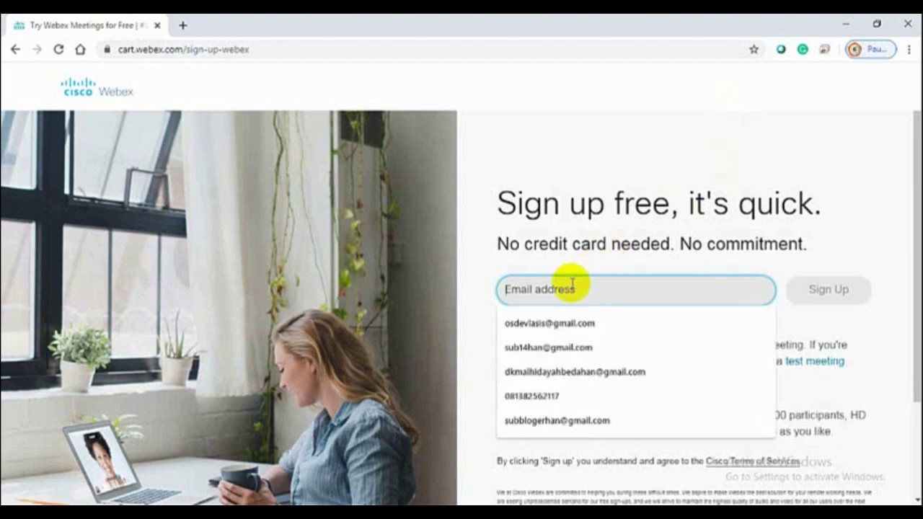
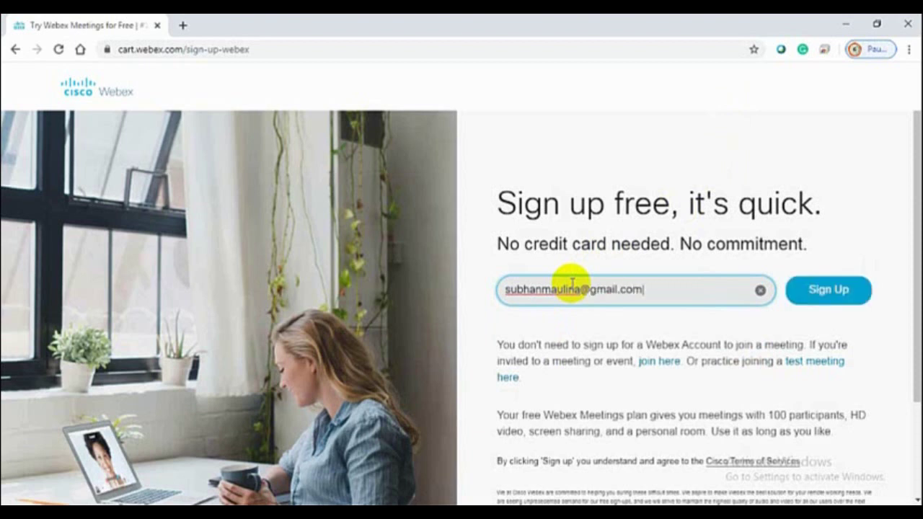
left_click(826, 290)
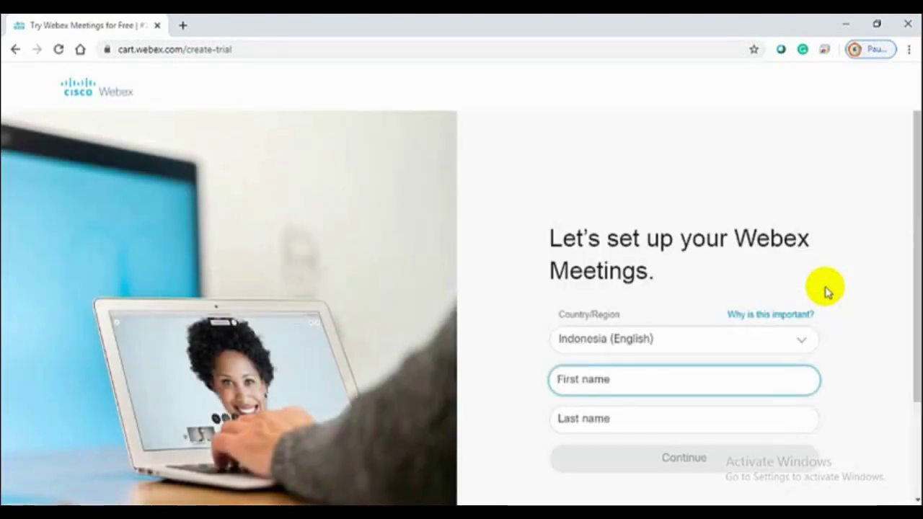
Choose Indonesia (English) as the country/region for the Webex setup
scroll(818, 306, "down", 2)
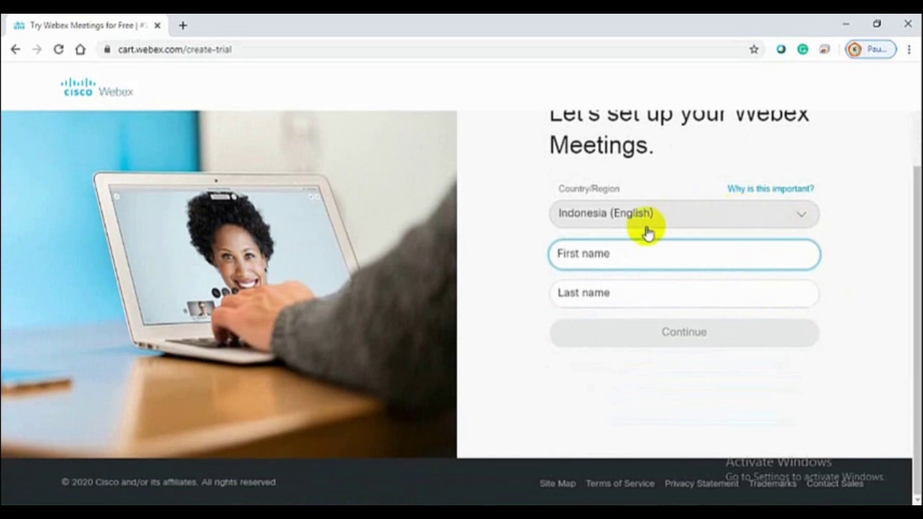
left_click(802, 219)
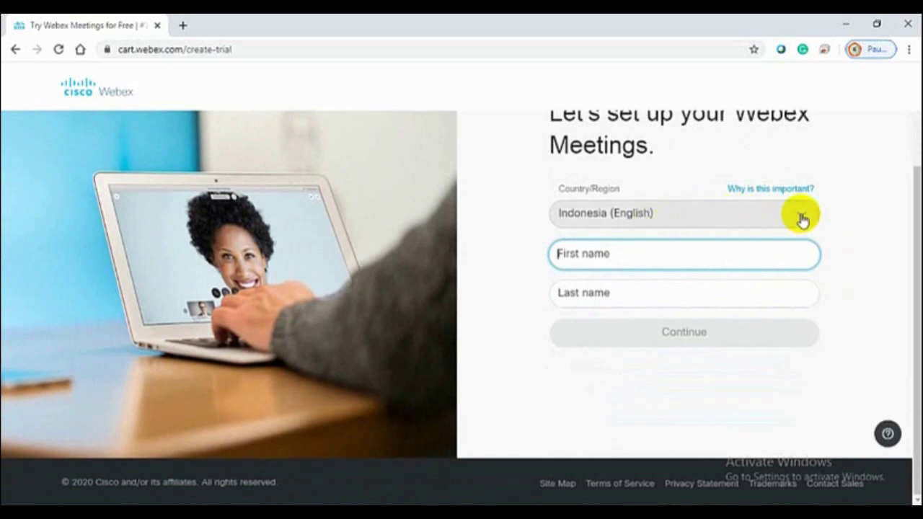
scroll(737, 270, "down", 7)
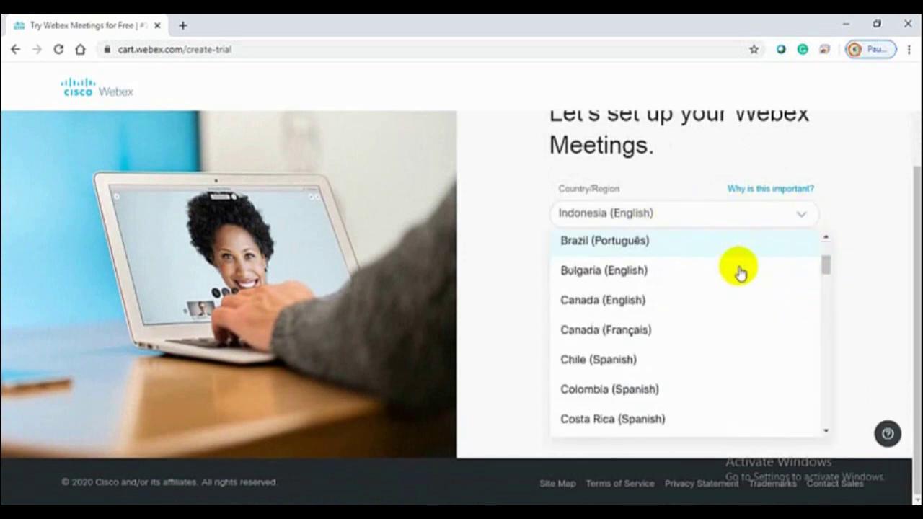
scroll(738, 274, "down", 4)
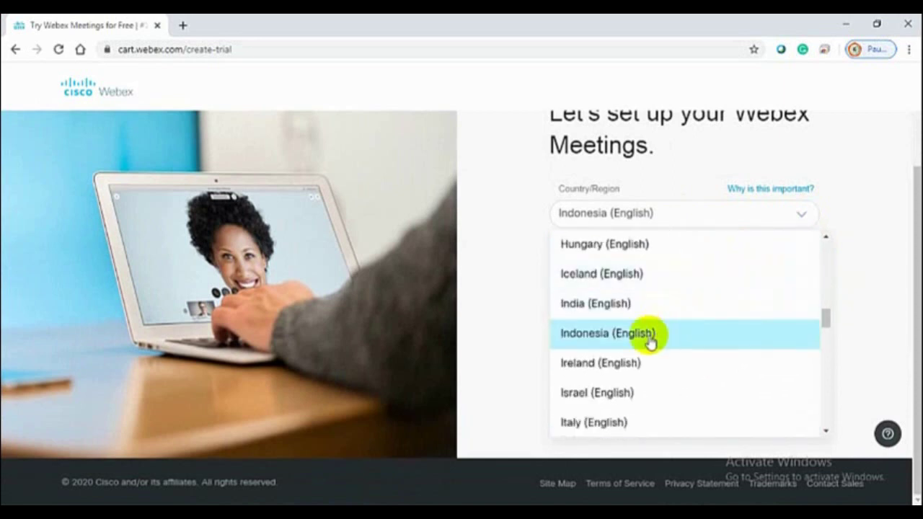
left_click(650, 339)
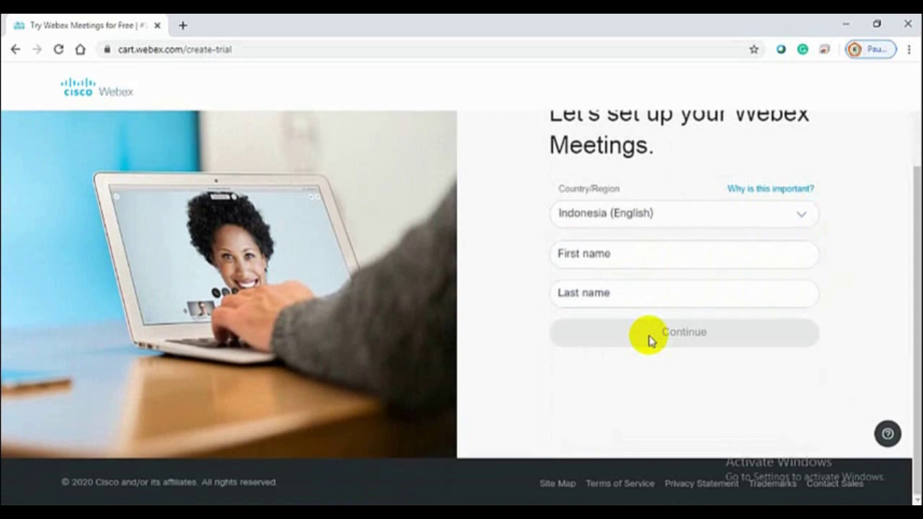
Fill in the user's first and last name, continue, then proceed to sign in
left_click(615, 255)
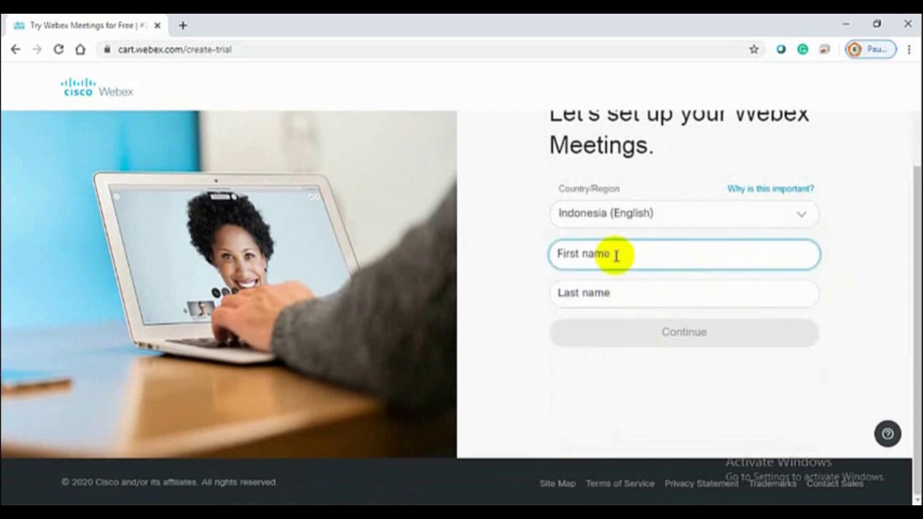
type("Subhan")
left_click(588, 296)
type("De")
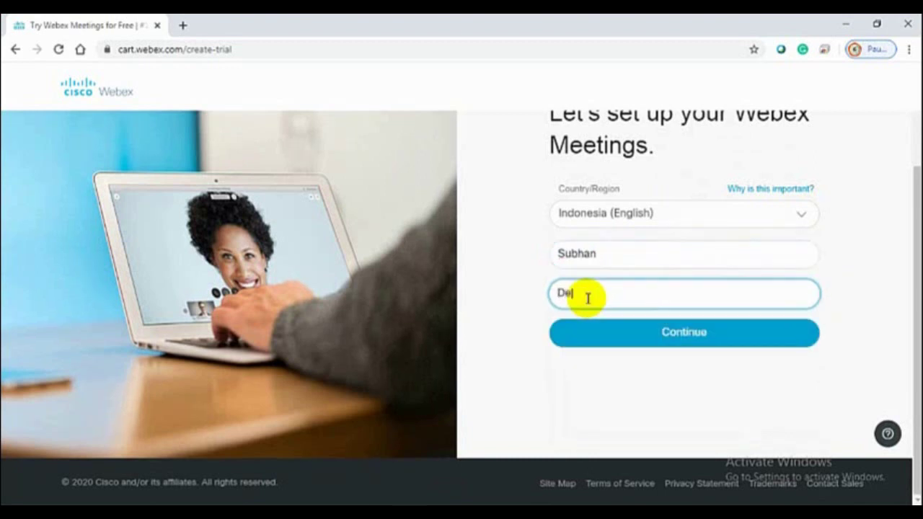
type("pok")
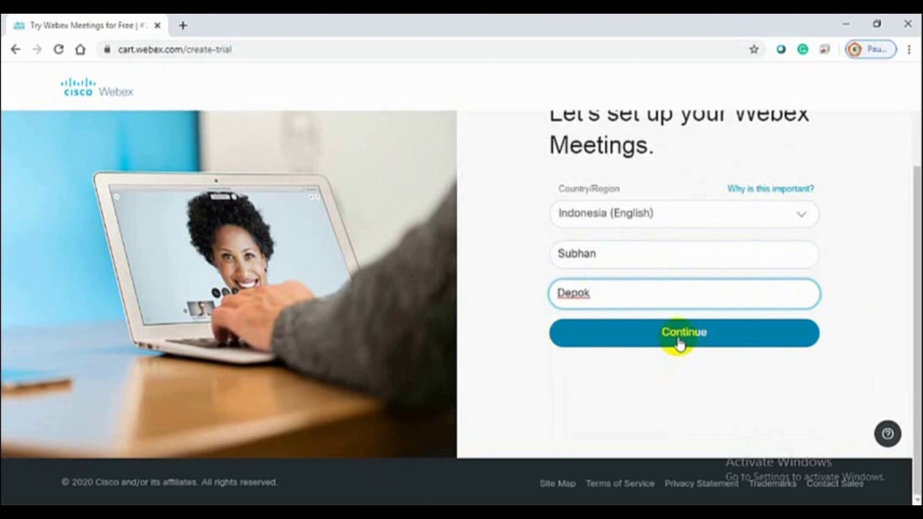
left_click(679, 343)
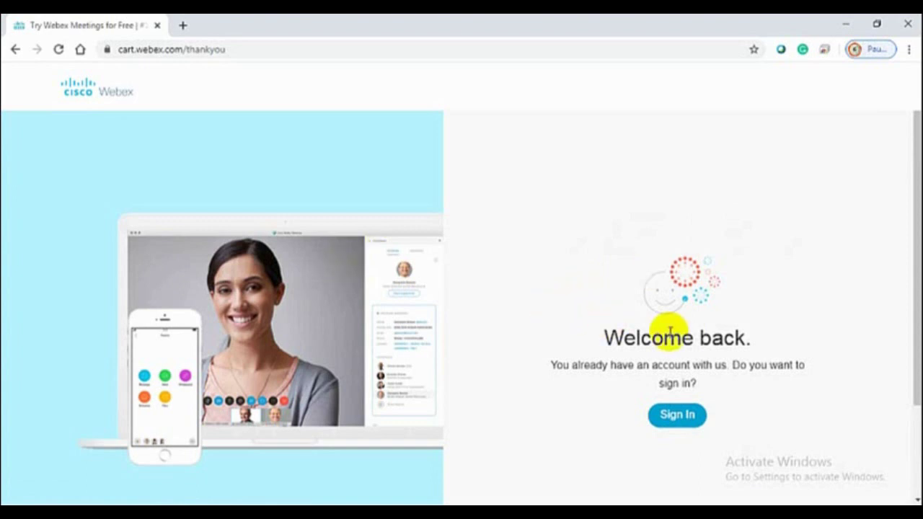
left_click(677, 415)
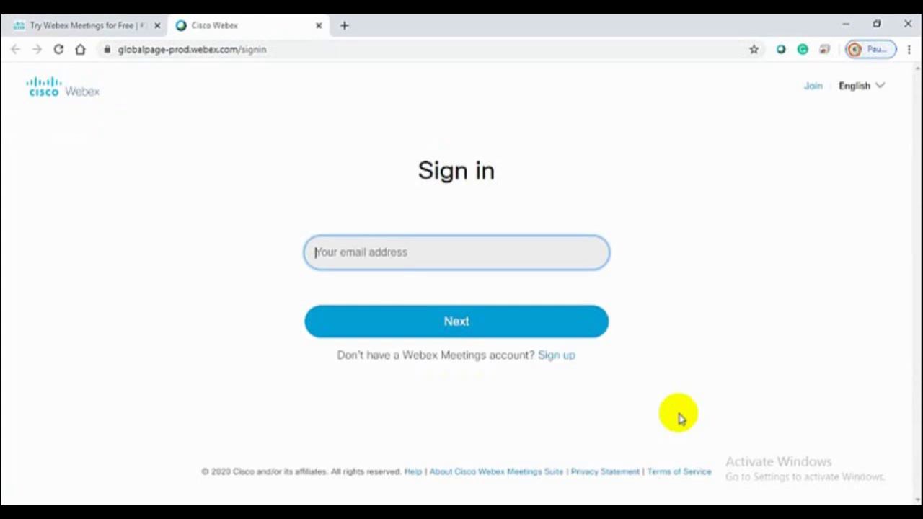
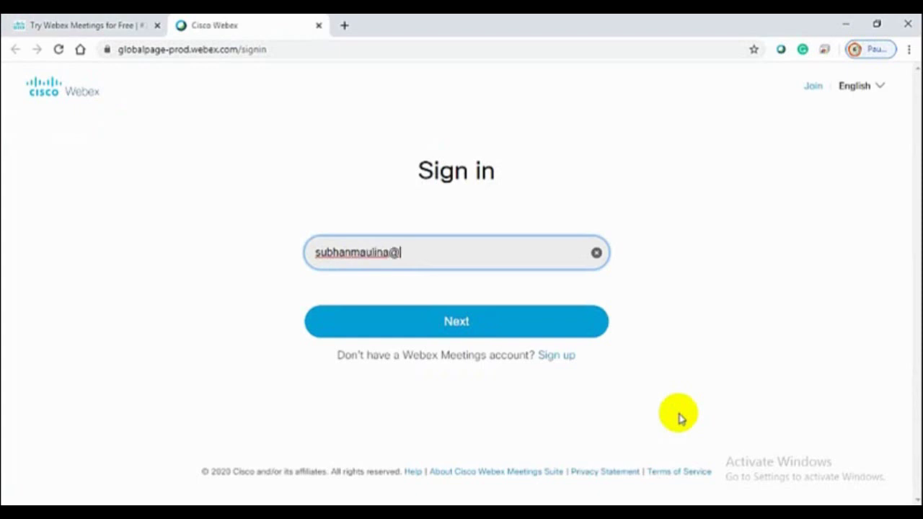
Enter the account e-mail and password on the Webex Sign in page and submit
left_click(459, 326)
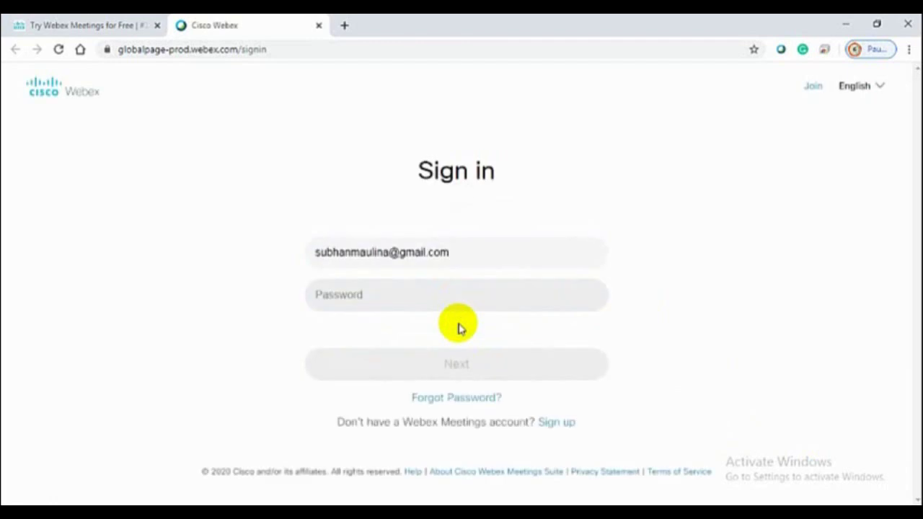
left_click(351, 293)
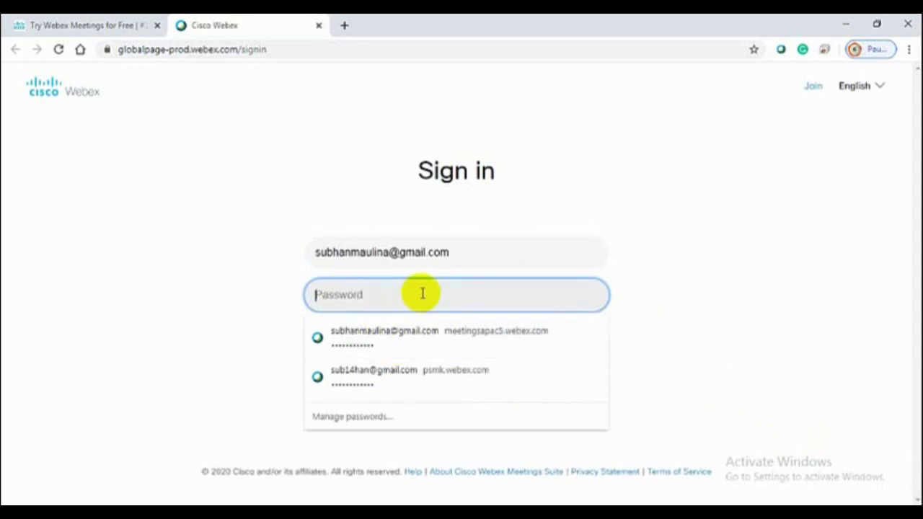
type("••")
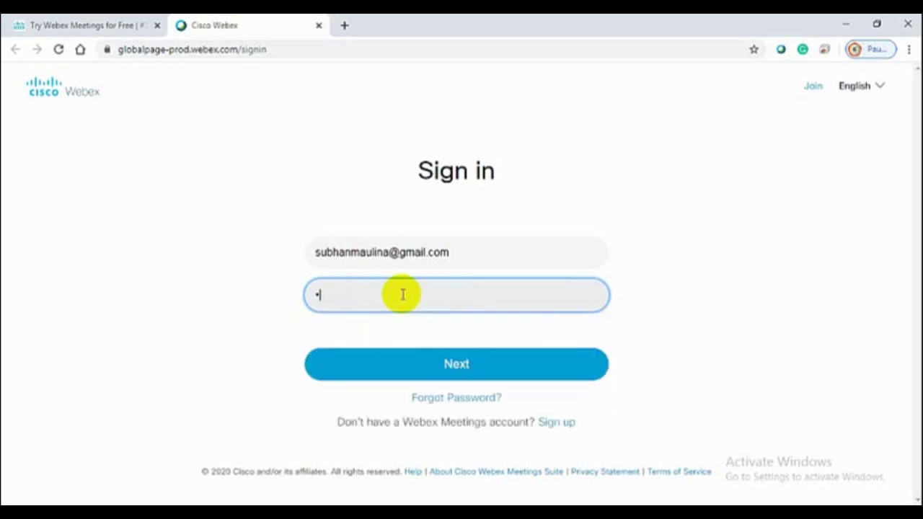
type("••••••")
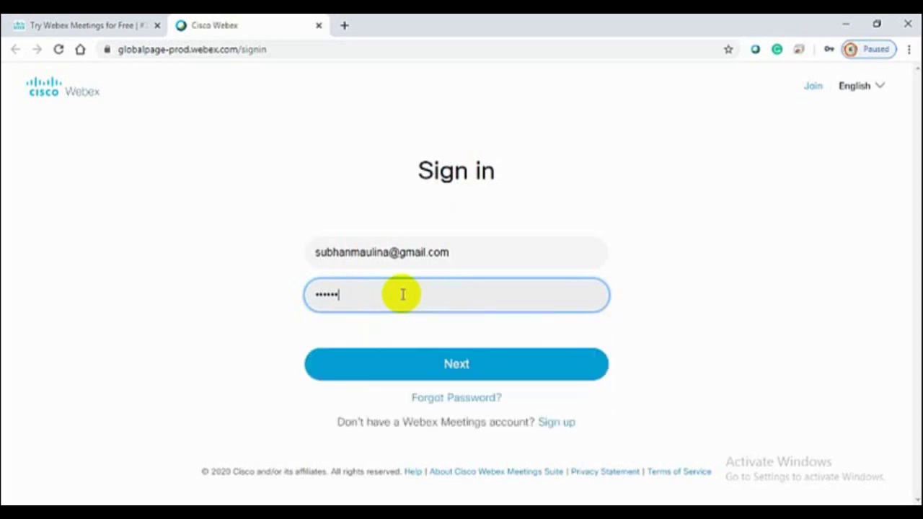
type("••")
left_click(451, 366)
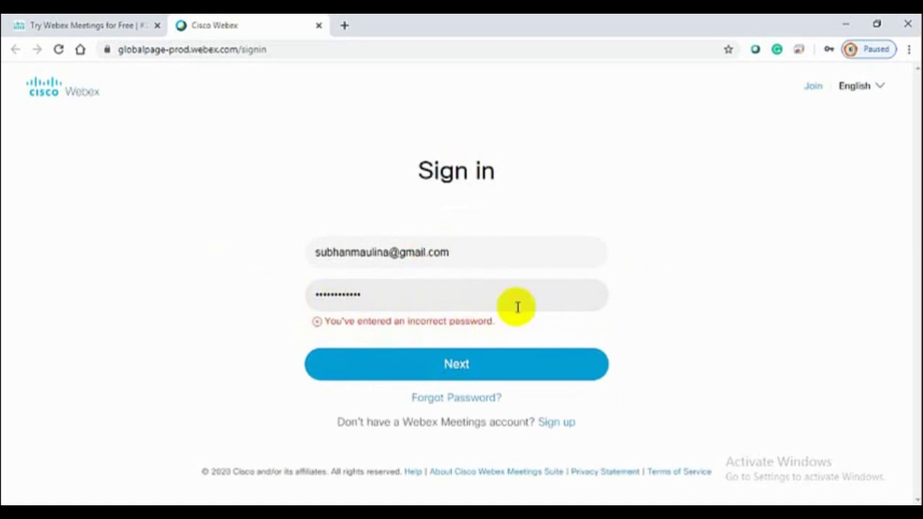
Select the rejected password in the field, then go to the forgotten-password form
left_click_drag(409, 298, 255, 293)
left_click(386, 295)
left_click_drag(388, 294, 259, 292)
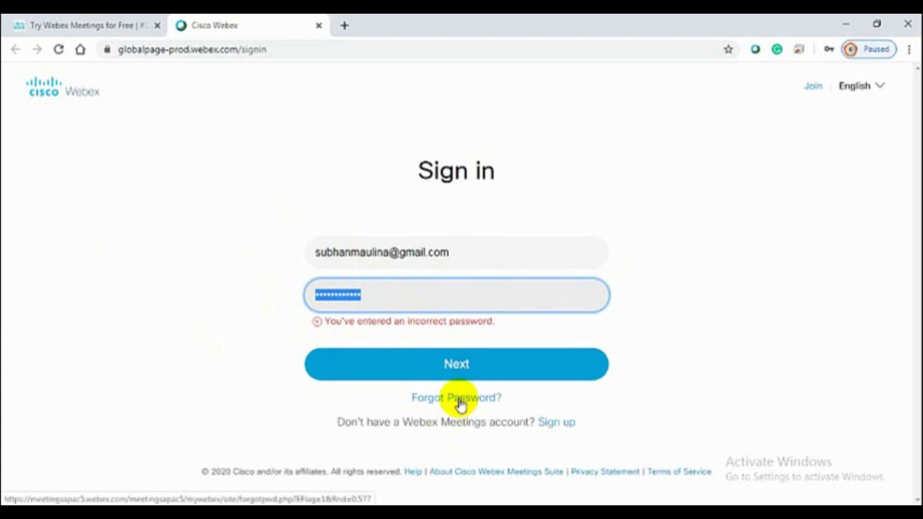
left_click(460, 400)
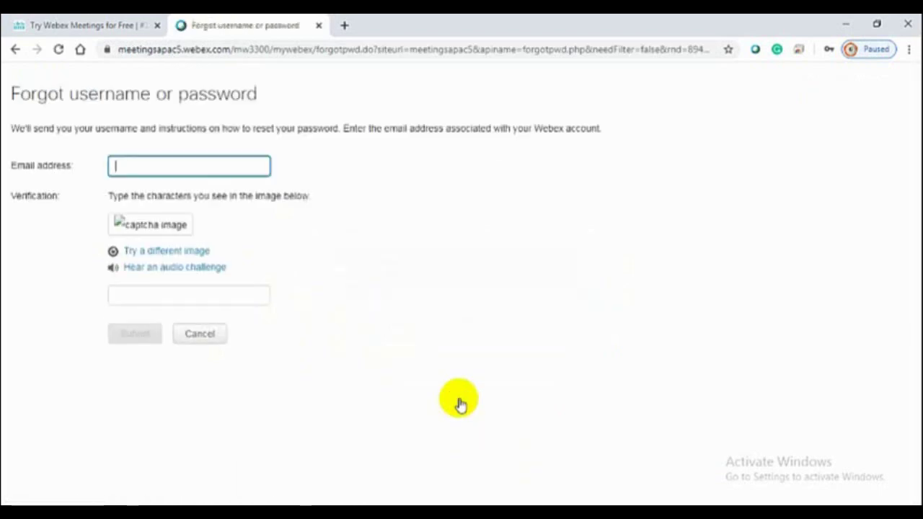
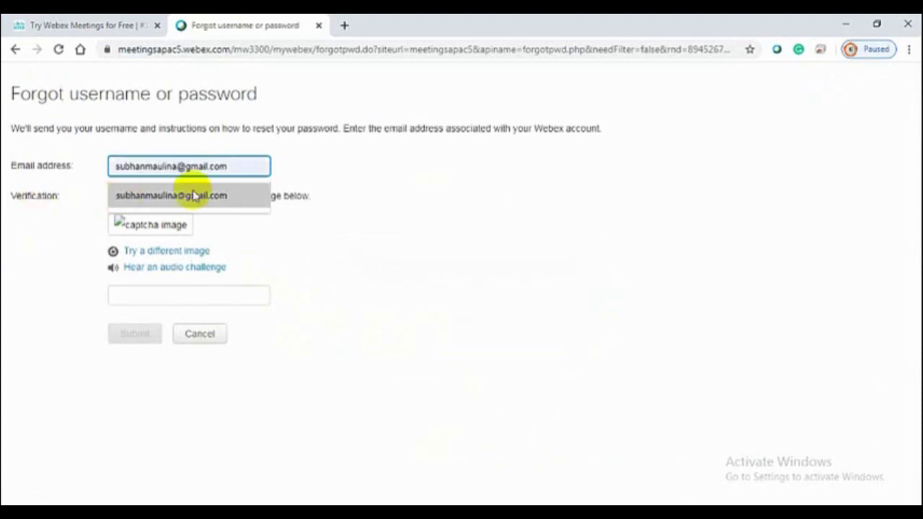
Autofill the recovery form's email with the saved address and open a new blank tab
left_click(191, 195)
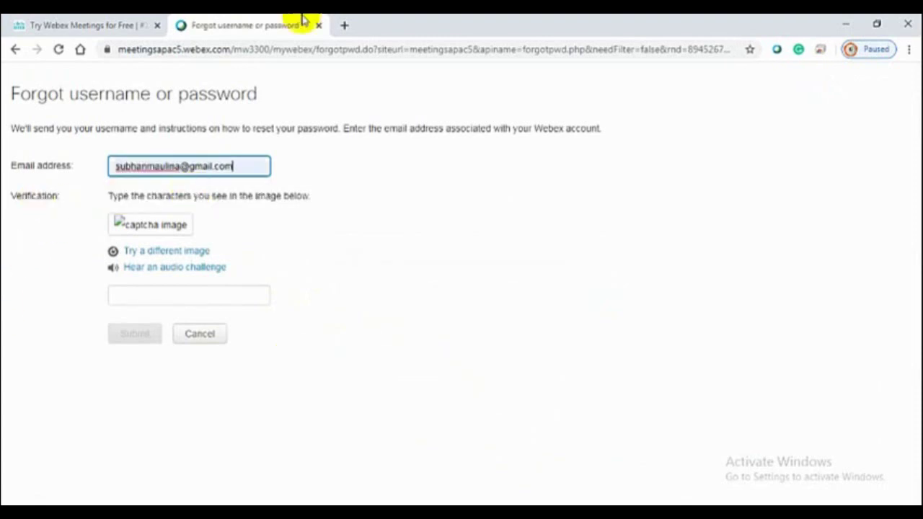
left_click(346, 26)
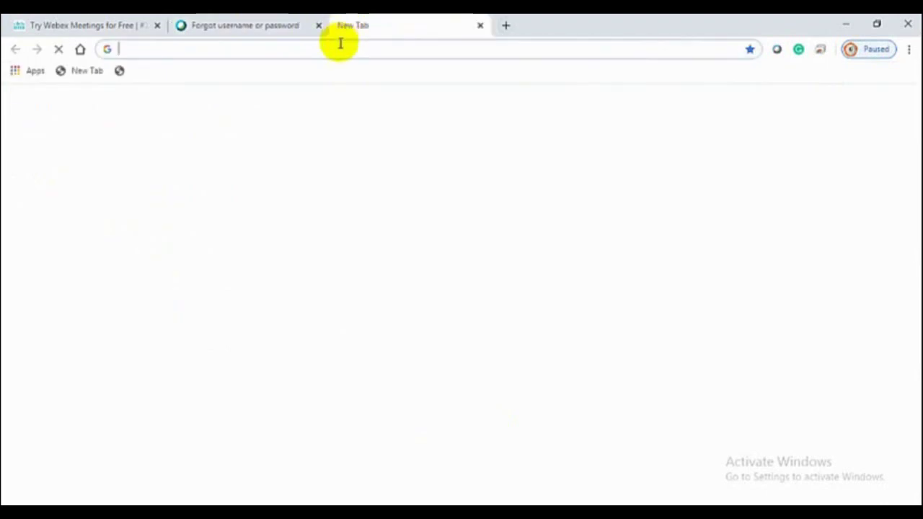
Load google.com and start signing in with a different Google account
type("g")
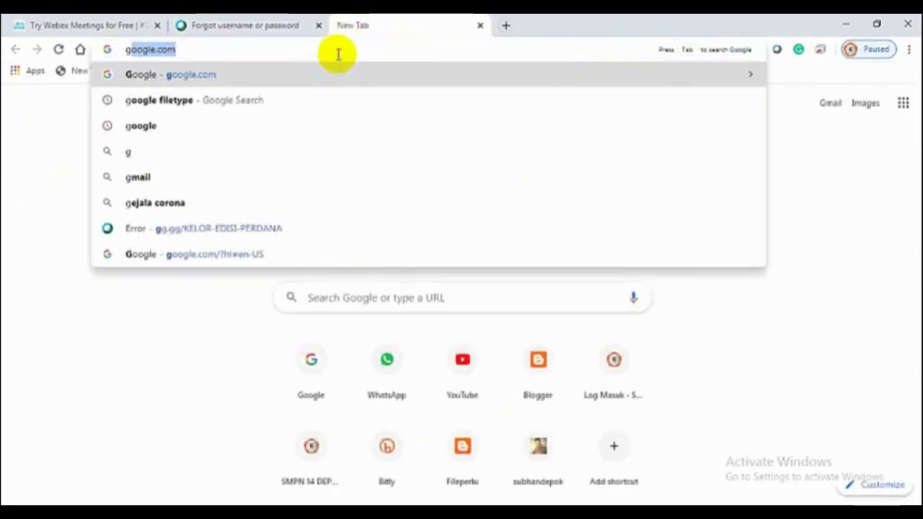
key("Return")
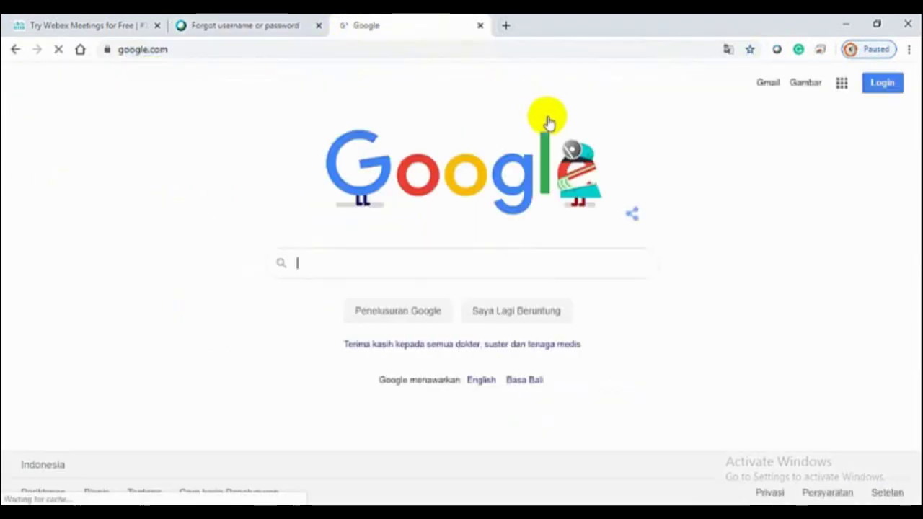
left_click(881, 85)
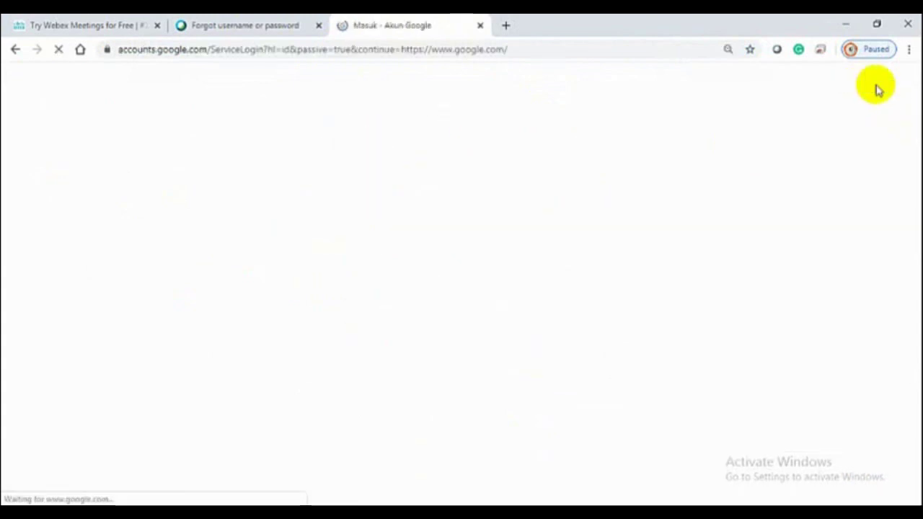
scroll(428, 364, "down", 2)
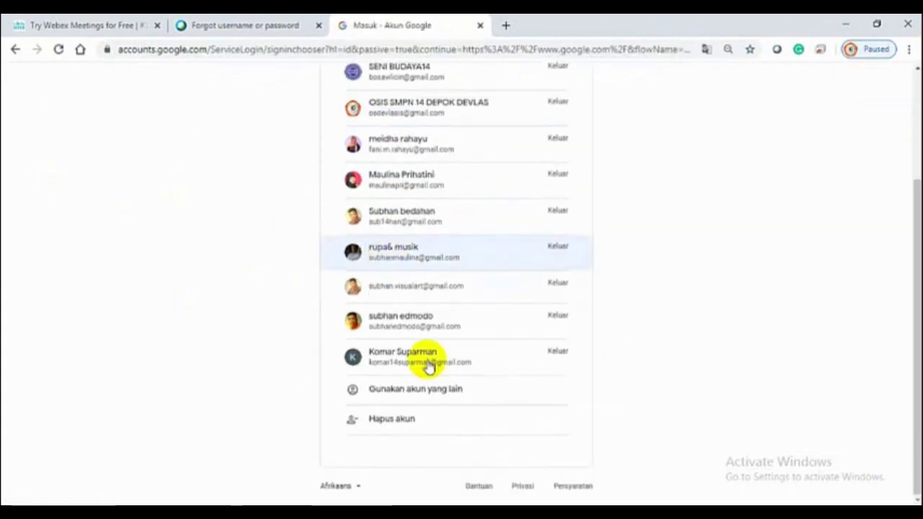
left_click(397, 385)
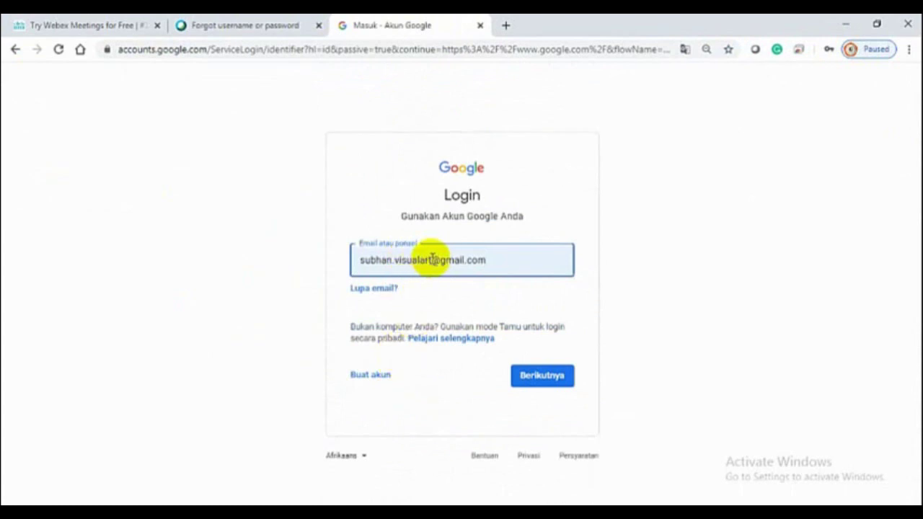
Enter the Webex account's e-mail, confirm the saved password, and open Gmail
left_click_drag(433, 258, 335, 268)
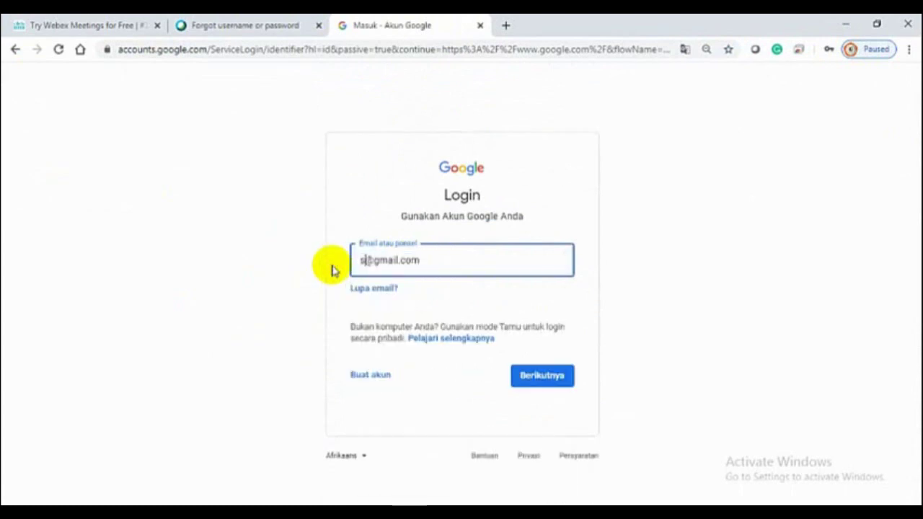
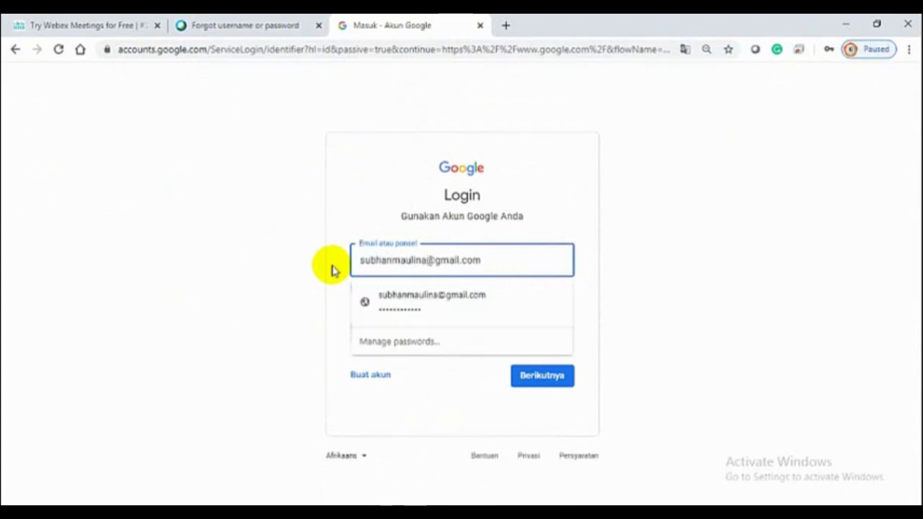
left_click(416, 305)
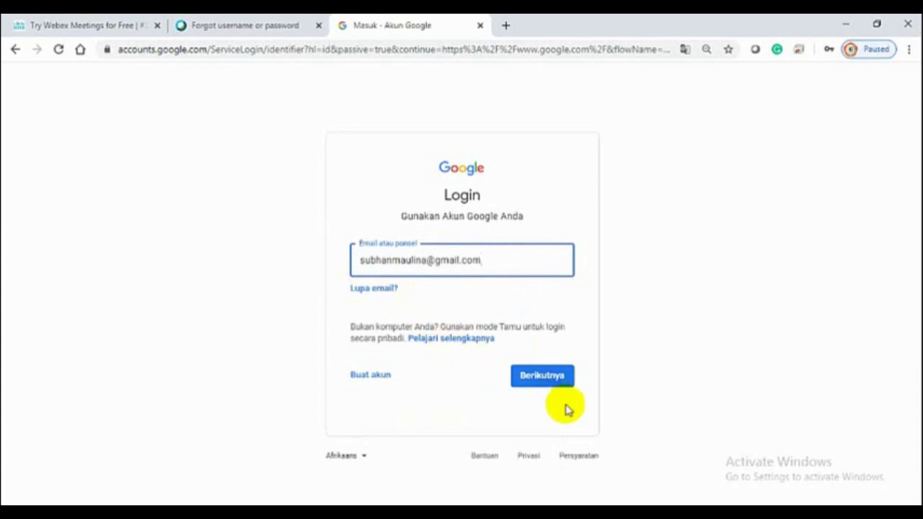
left_click(543, 378)
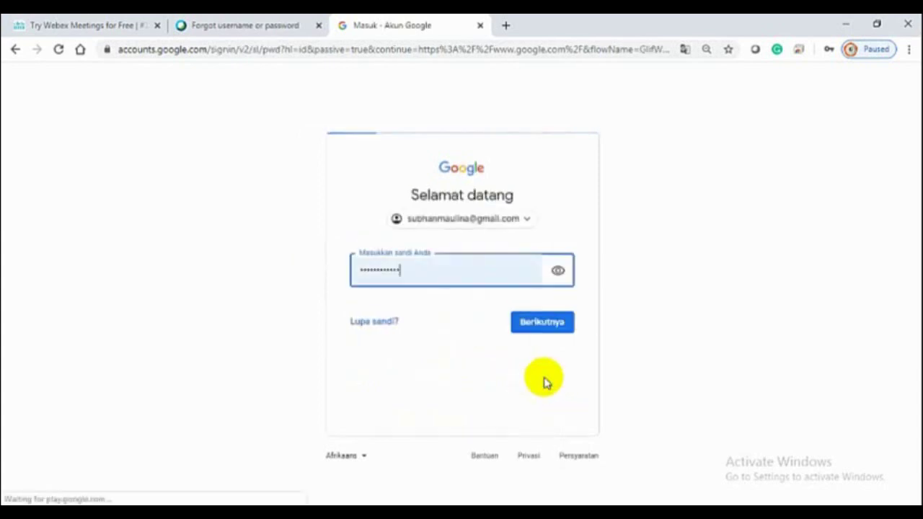
left_click(552, 325)
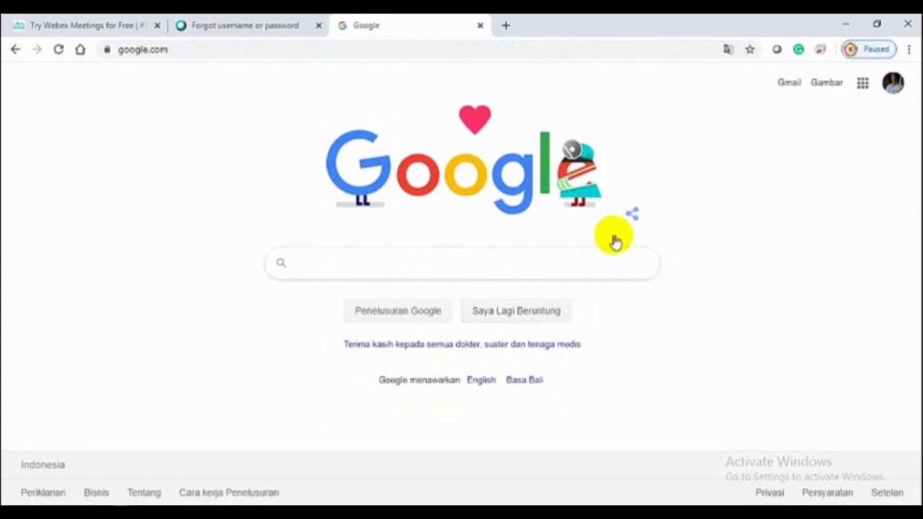
left_click(790, 85)
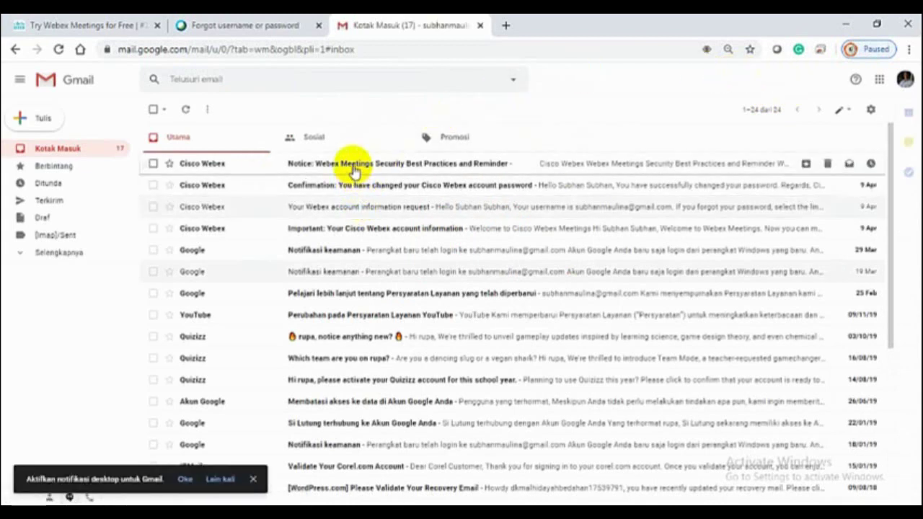
Read the Webex password-change confirmation and the security best-practices notice emails
left_click(355, 188)
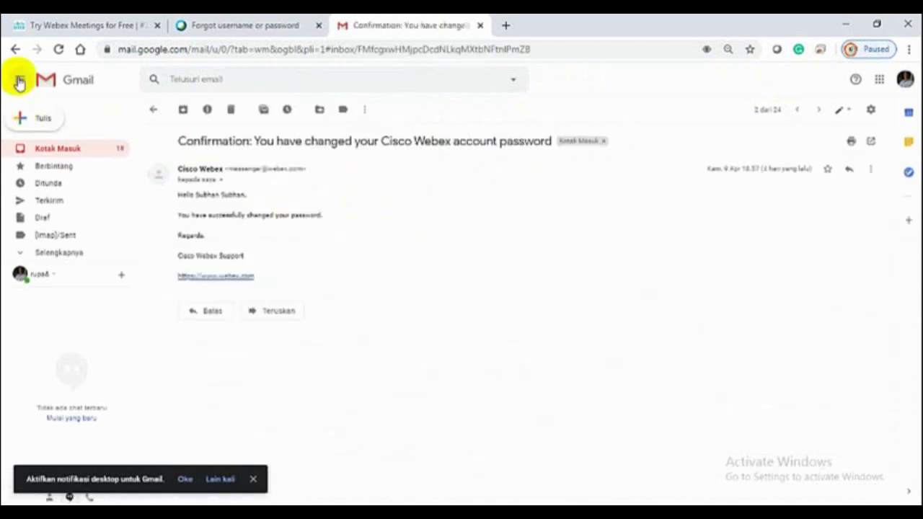
left_click(15, 48)
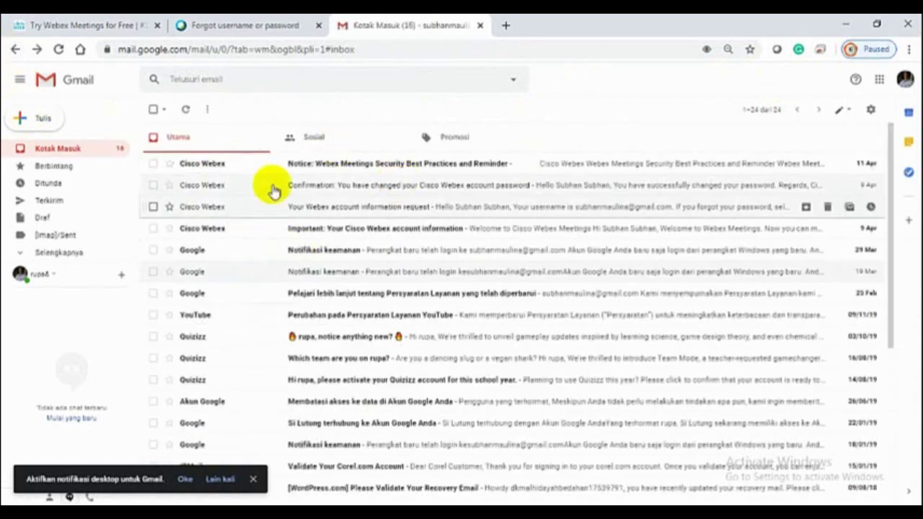
left_click(306, 167)
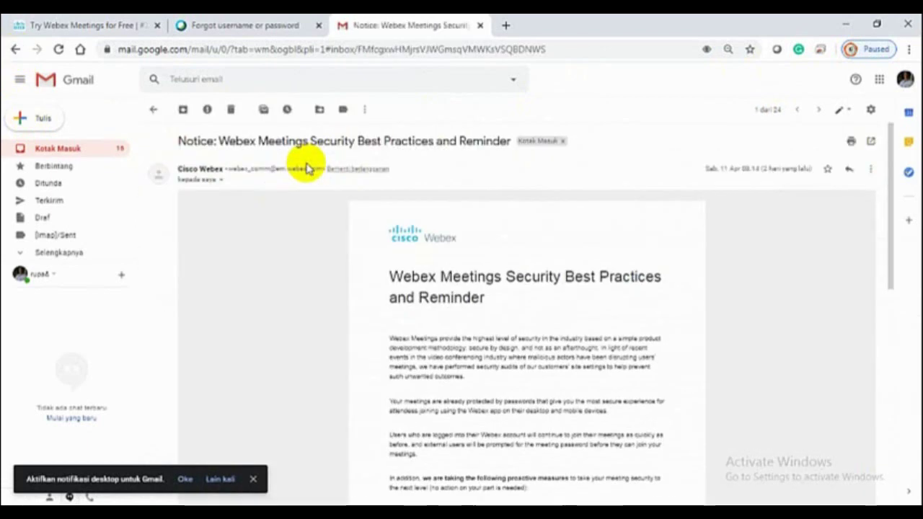
scroll(472, 279, "down", 10)
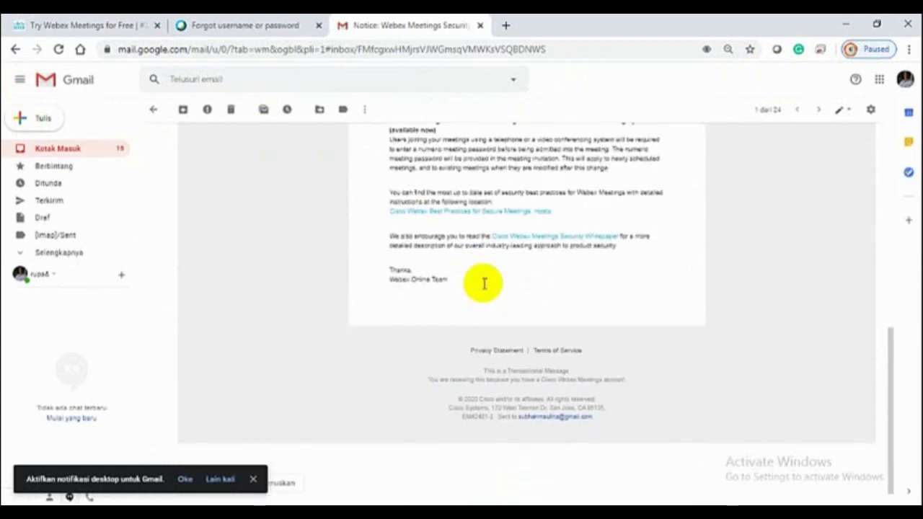
scroll(483, 287, "up", 10)
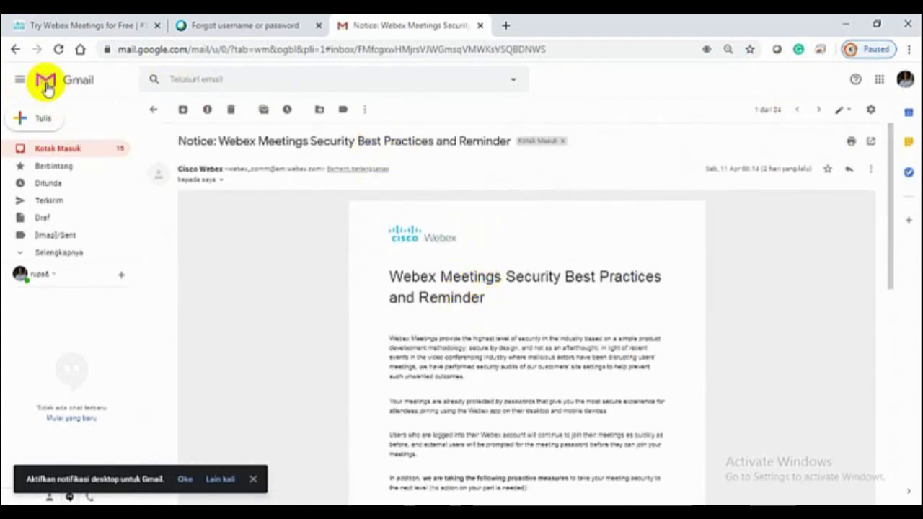
left_click(15, 50)
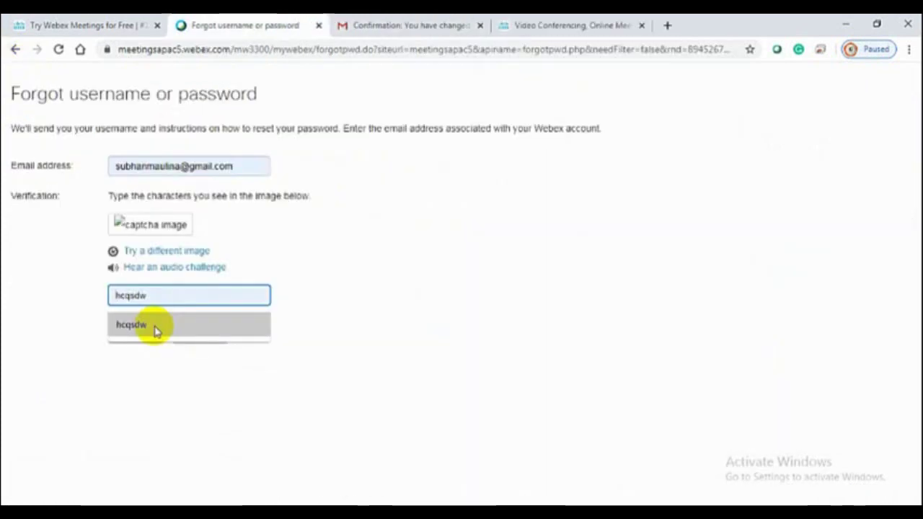
Submit the password-recovery request with the captcha characters, retrying with the new captcha, then close it
left_click(153, 326)
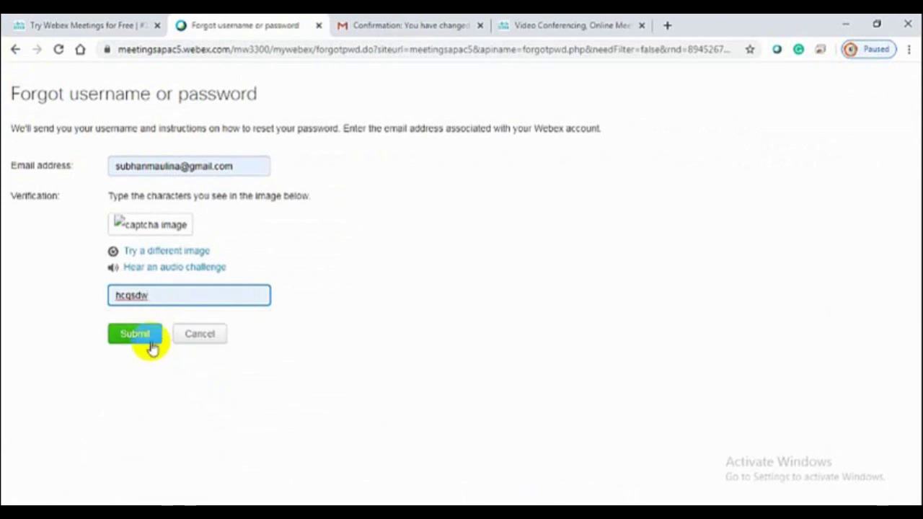
left_click(146, 335)
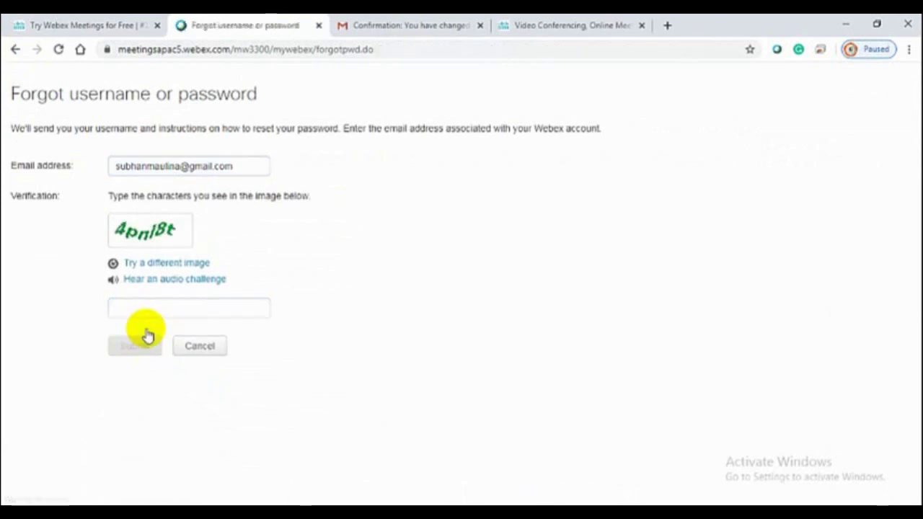
left_click(162, 307)
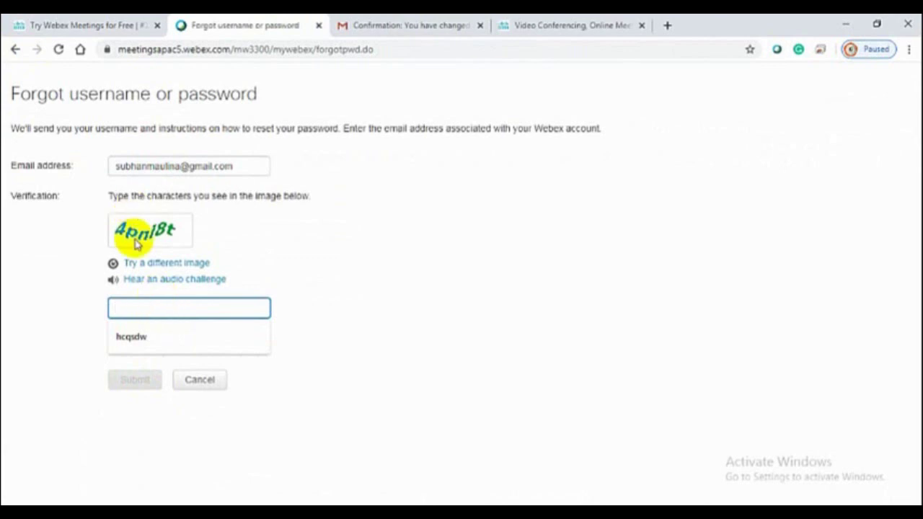
type("4pni")
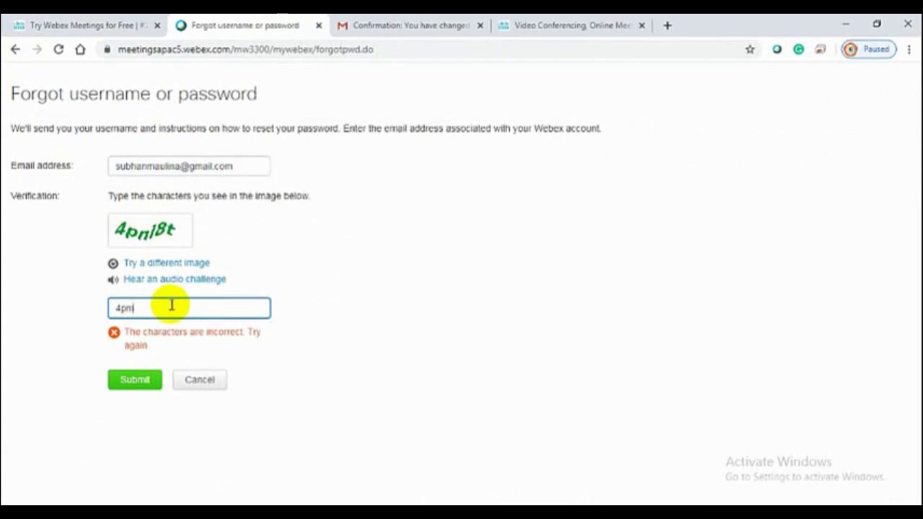
type("pnl8t")
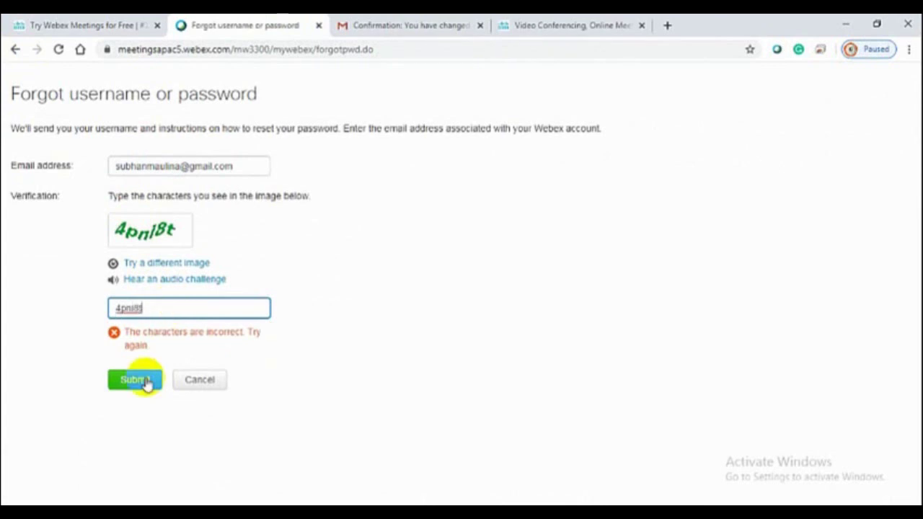
left_click(141, 380)
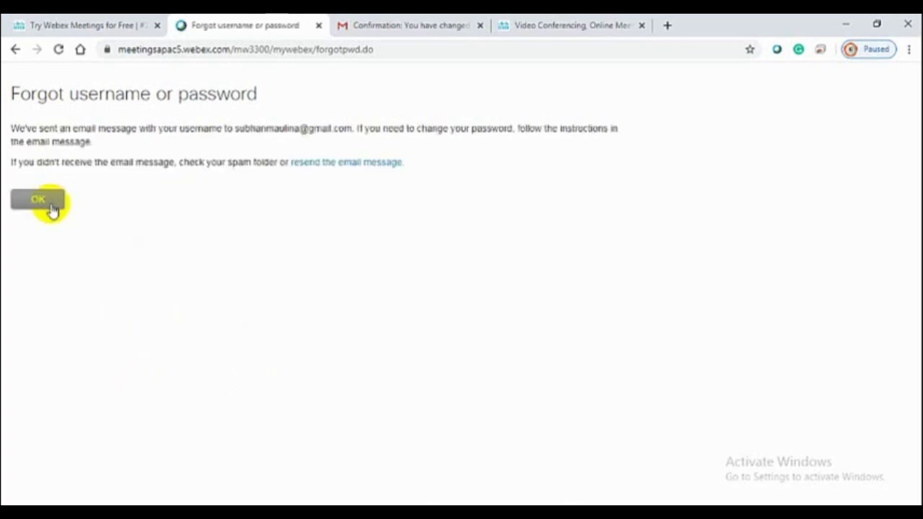
left_click(52, 210)
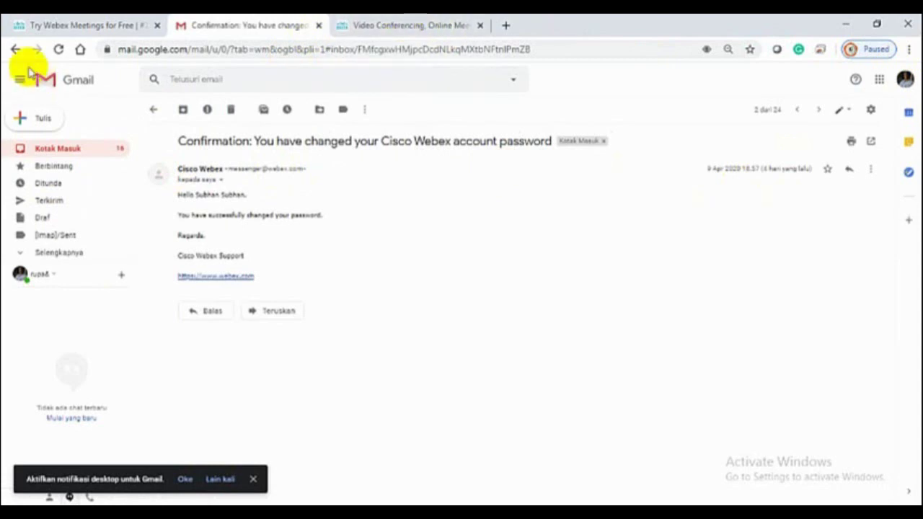
Open the 'Your Webex account information request' email and follow its change-password link
left_click(57, 153)
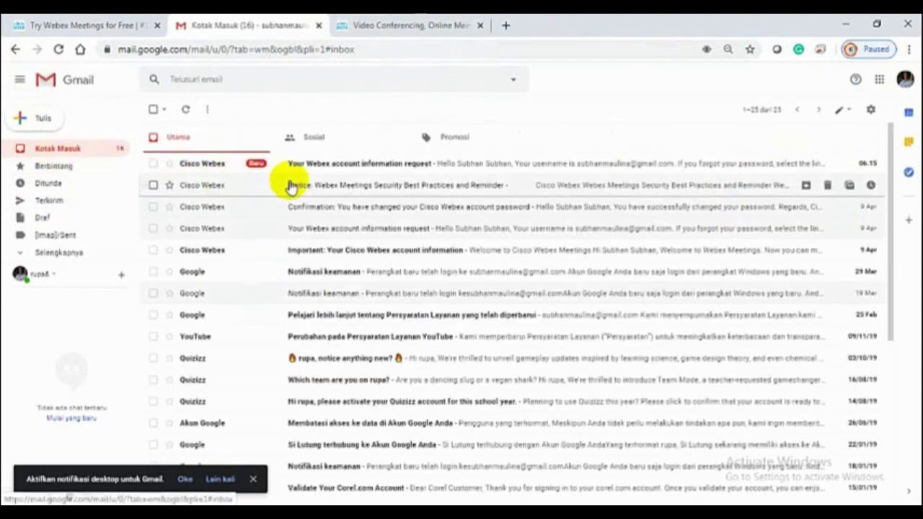
left_click(315, 168)
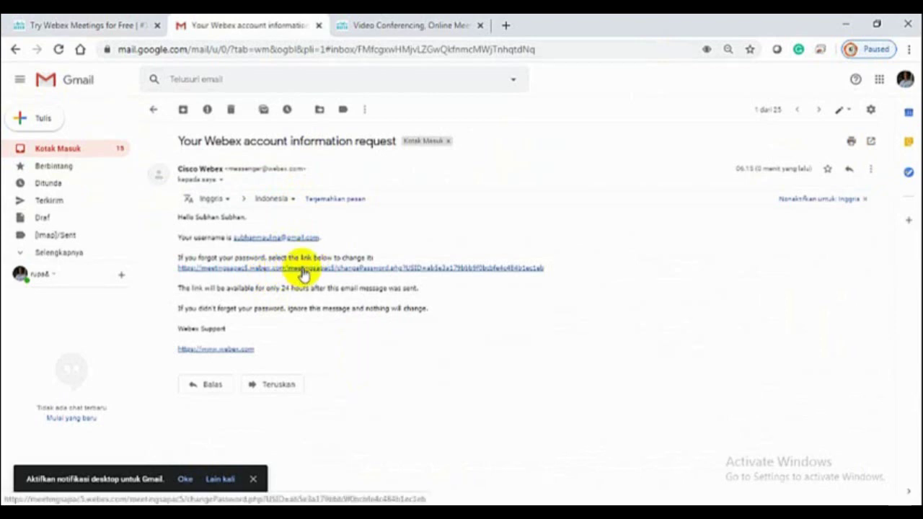
left_click(303, 272)
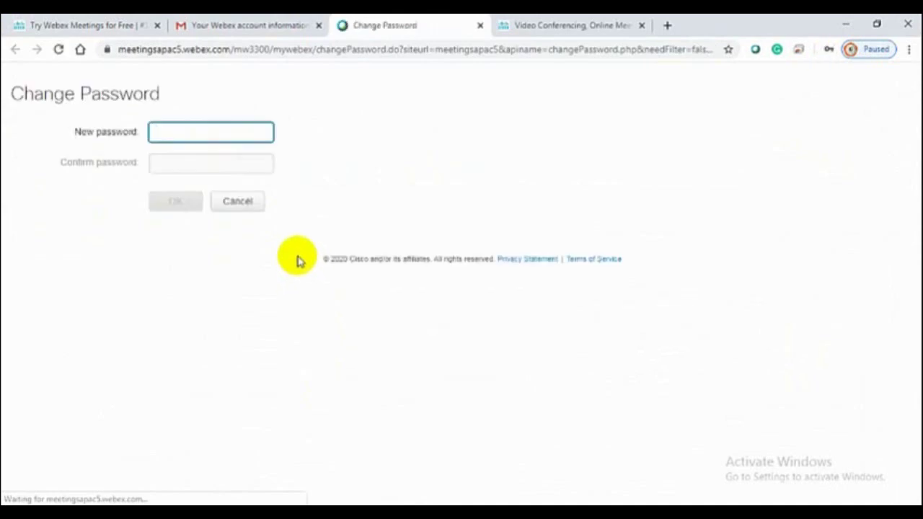
Enter and confirm a new password meeting the listed requirements, then submit the change
left_click(160, 129)
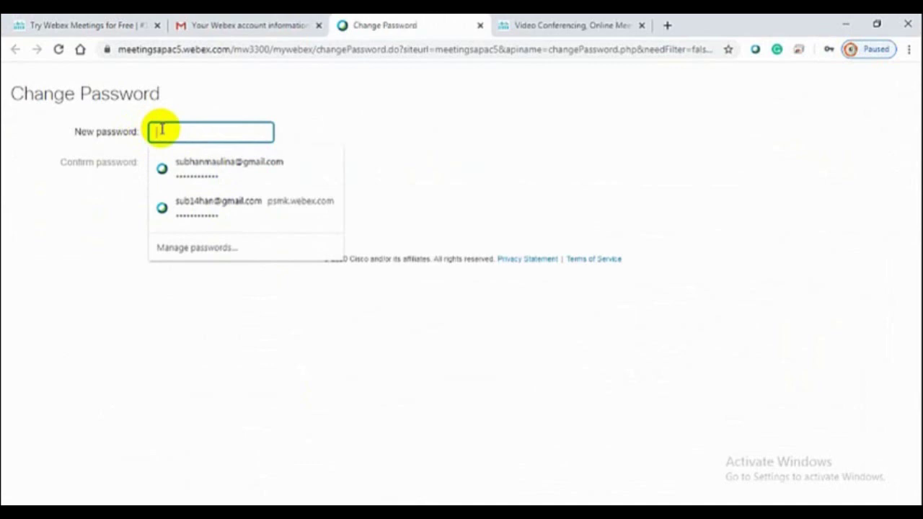
left_click(160, 129)
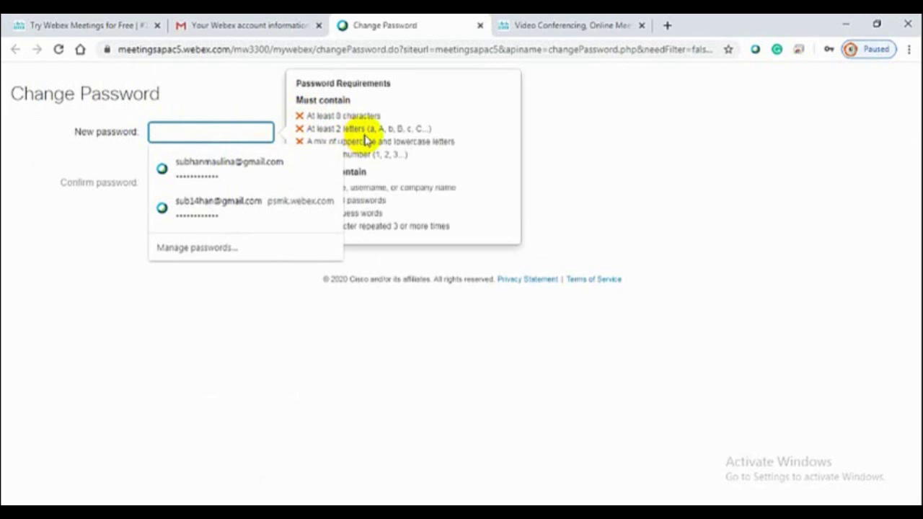
left_click(180, 127)
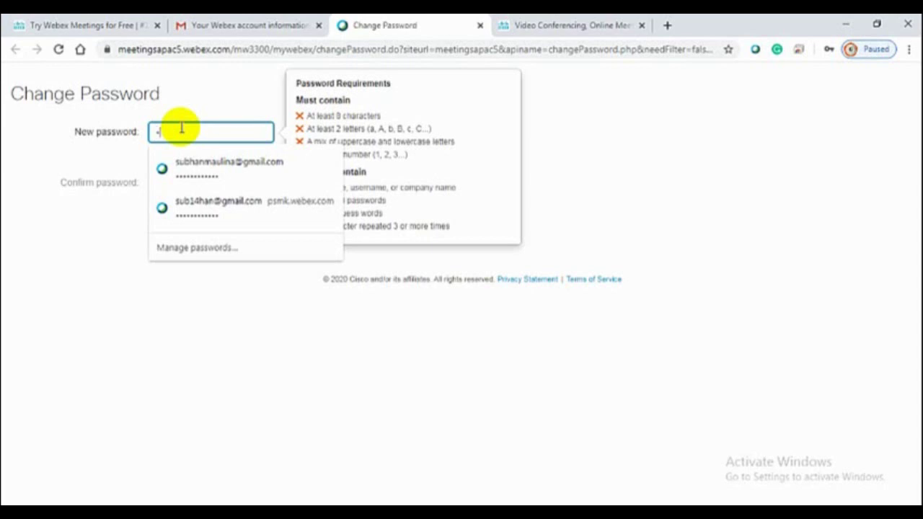
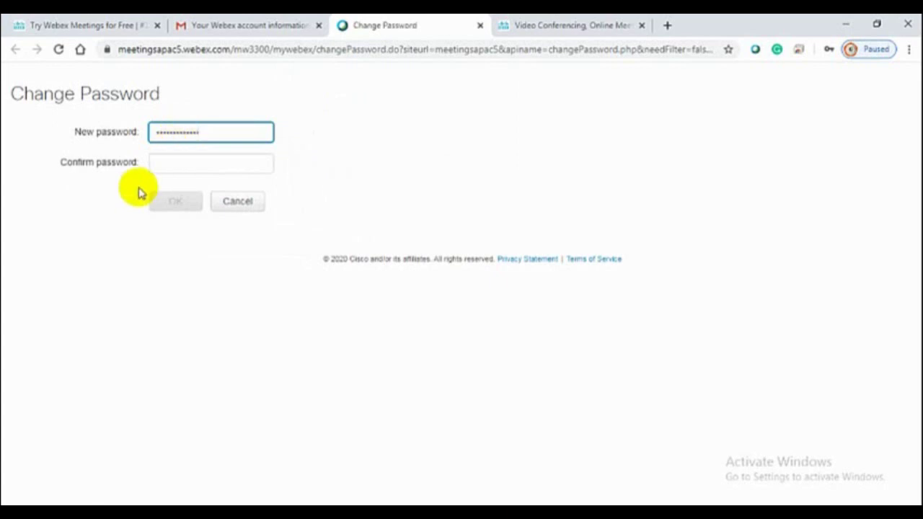
left_click(157, 164)
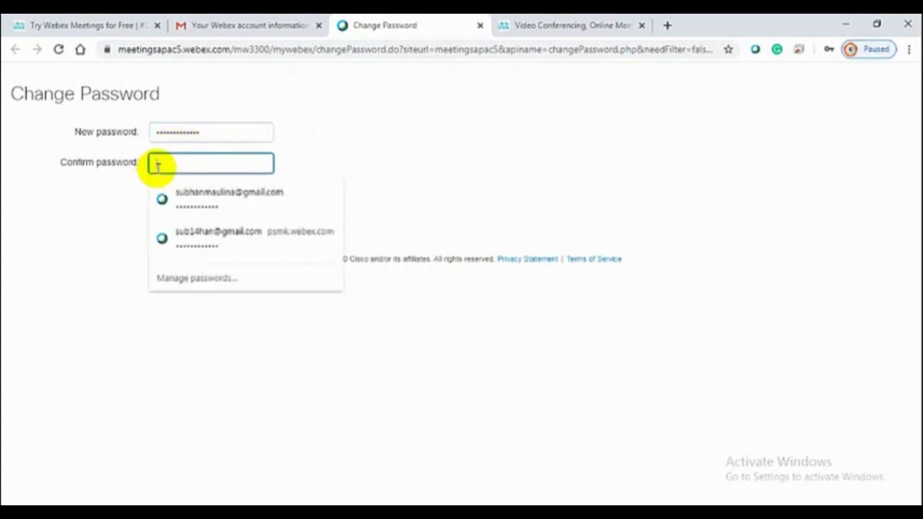
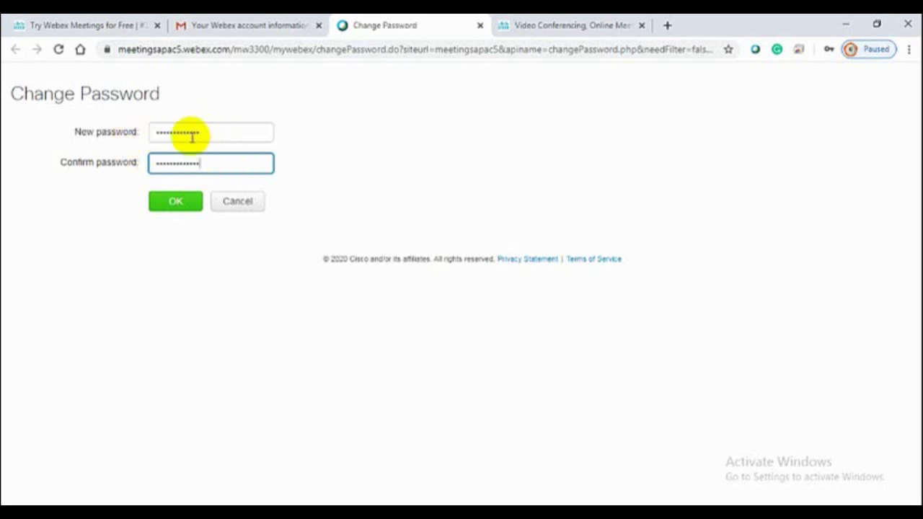
left_click(186, 204)
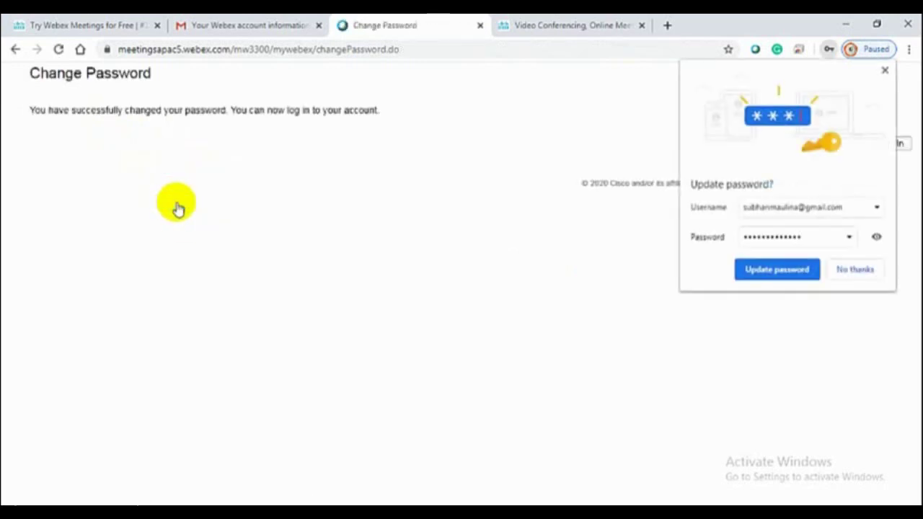
Check the revealed password, save the updated Webex password in Chrome, and close the browser
left_click(876, 238)
left_click(876, 239)
left_click(876, 238)
left_click(876, 239)
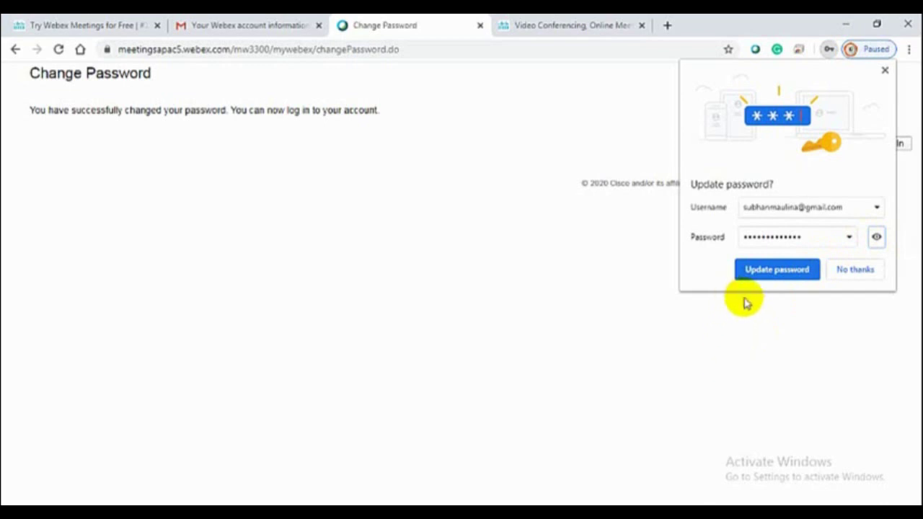
left_click(777, 270)
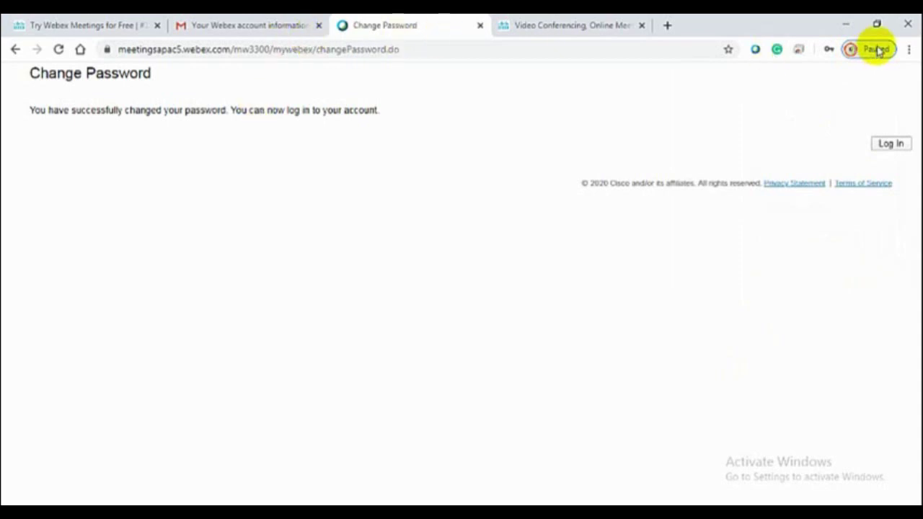
left_click(910, 26)
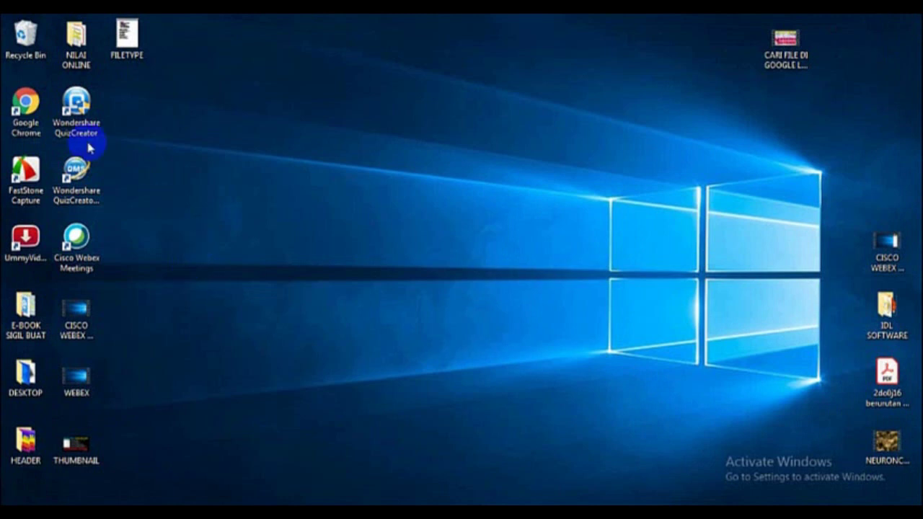
Relaunch Chrome, go to webex.com, and choose Sign in to Webex Meetings
double_click(30, 103)
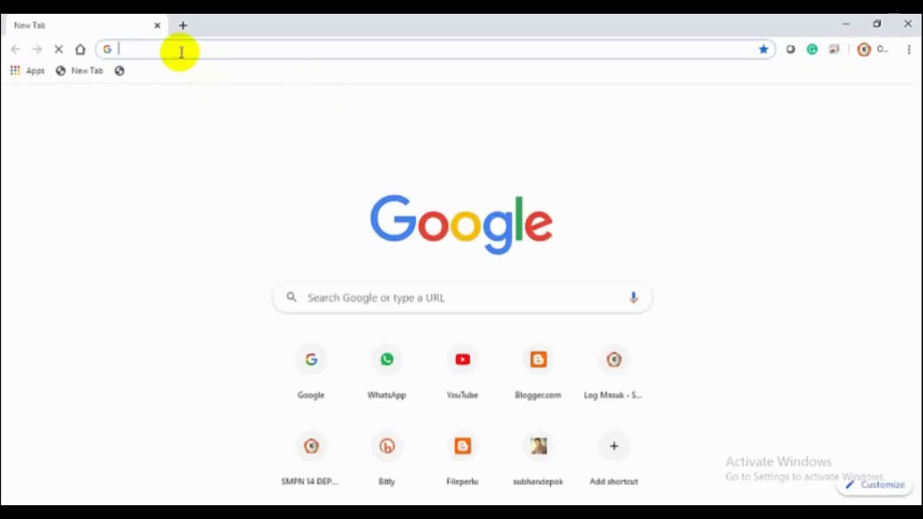
left_click(181, 49)
type("webwx")
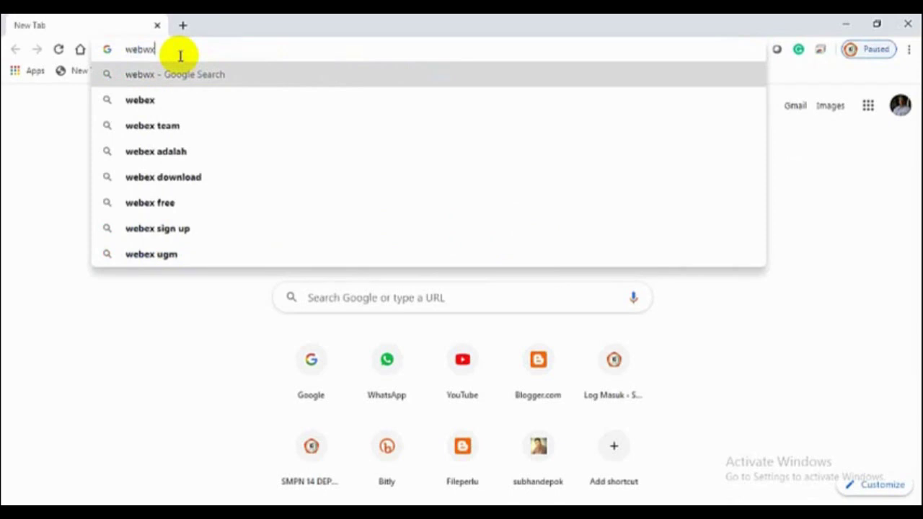
key("BackSpace")
key("BackSpace")
type("ex")
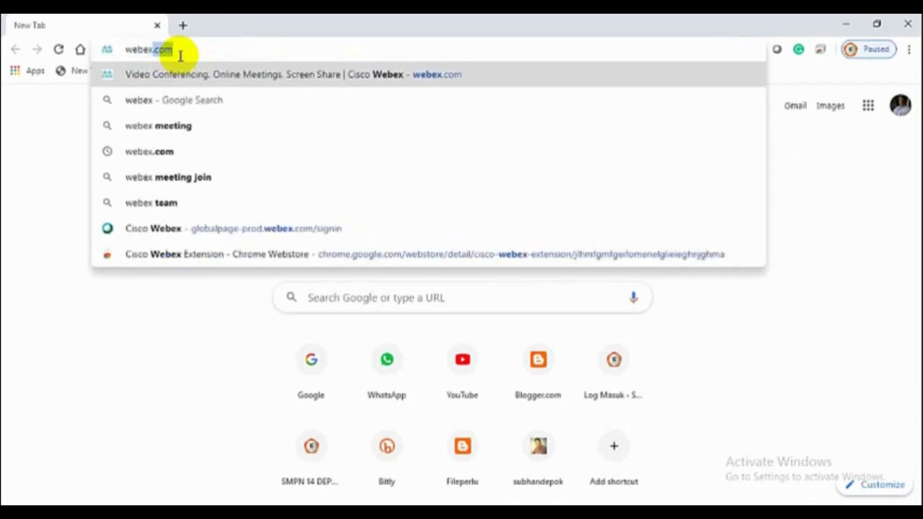
type(".com")
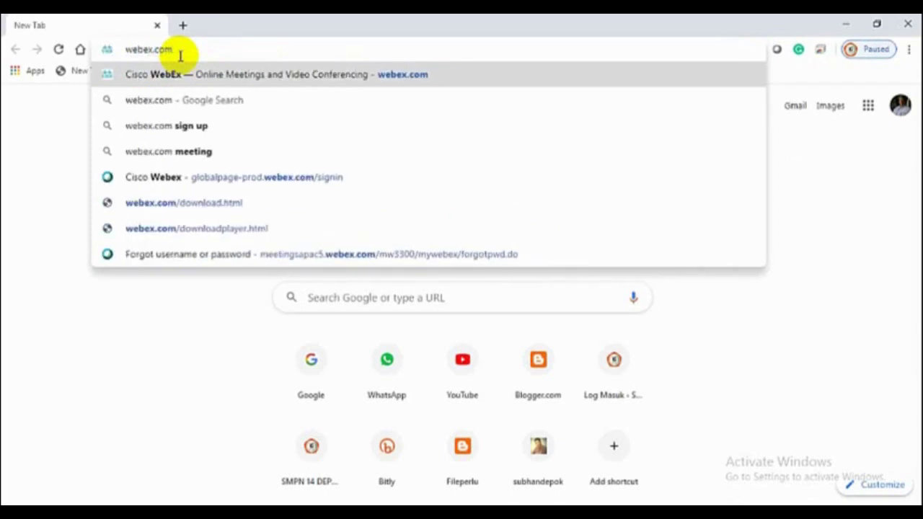
key("Return")
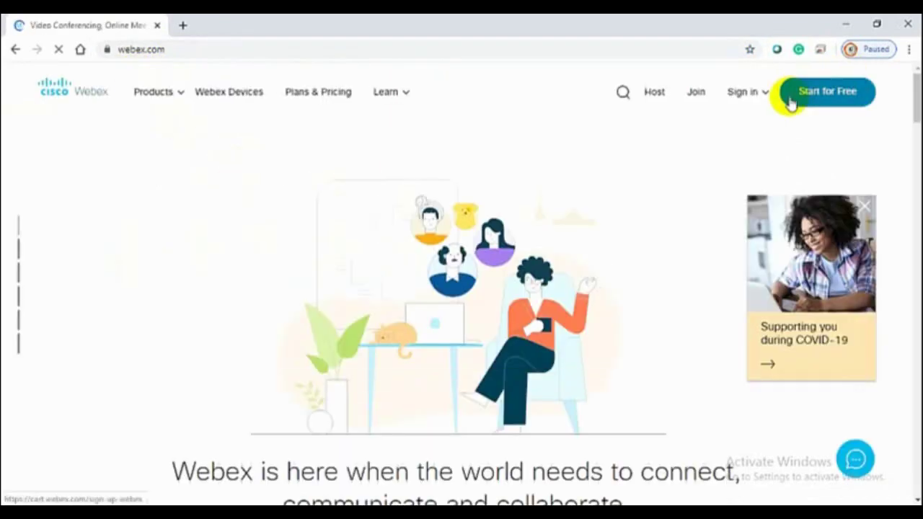
left_click(743, 99)
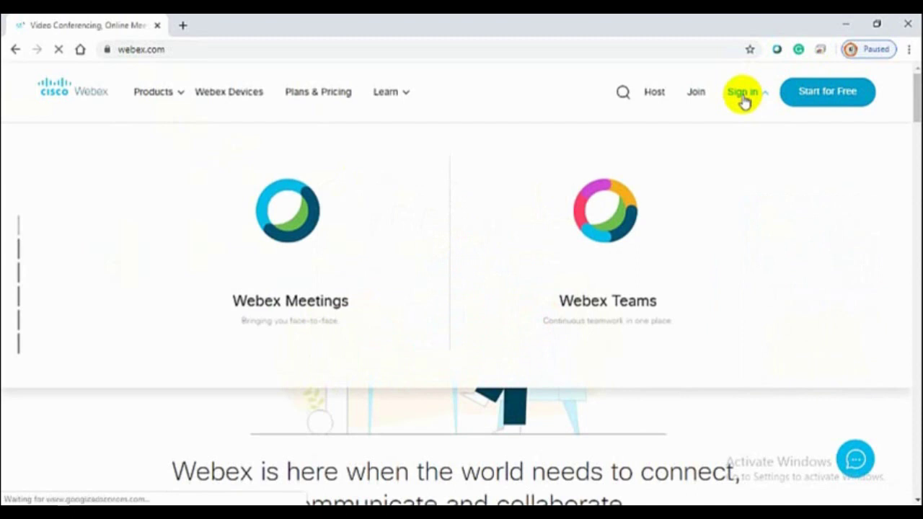
left_click(296, 233)
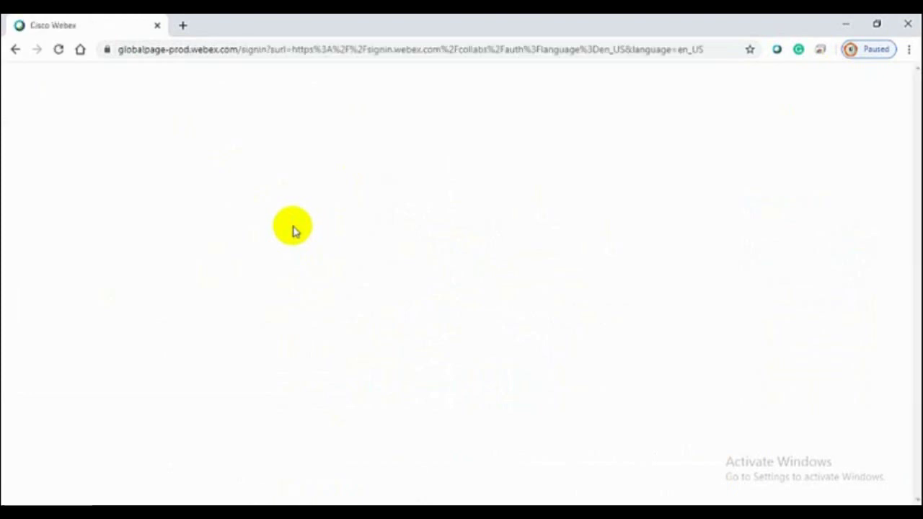
Sign in to Webex Meetings with the account email and the new password
left_click(349, 258)
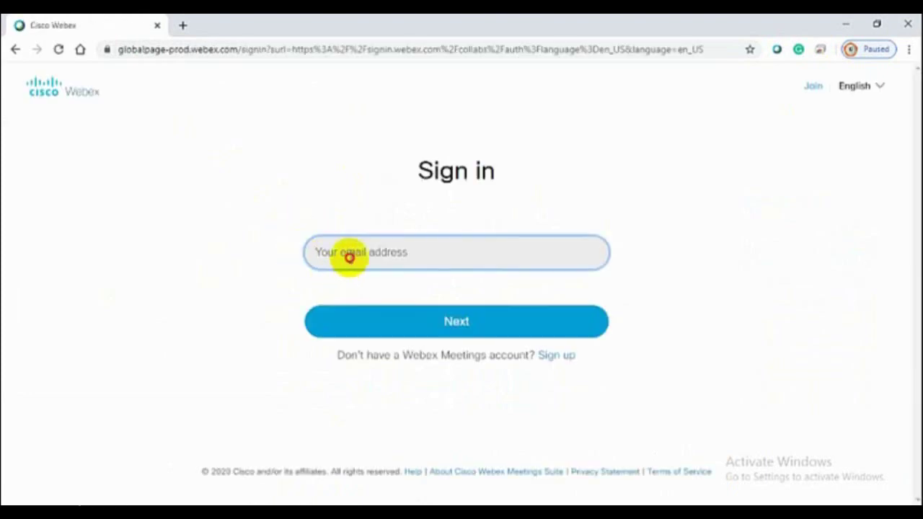
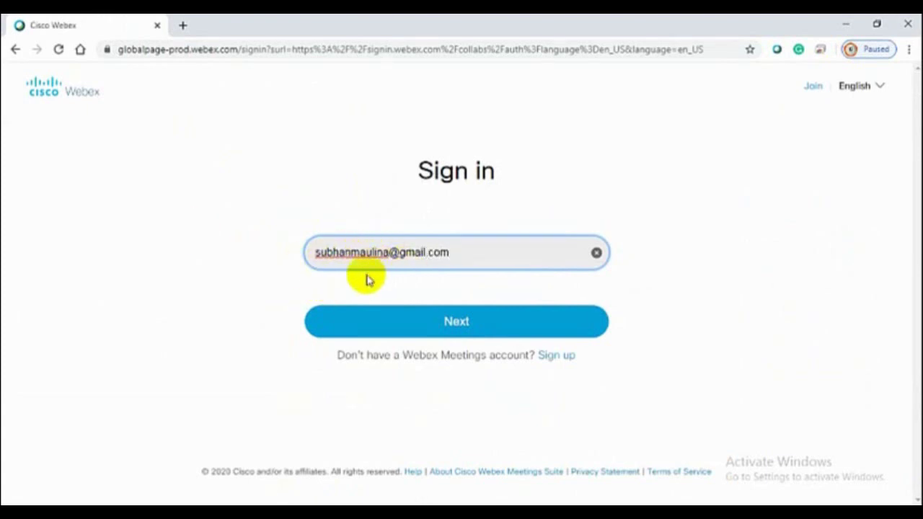
left_click(457, 327)
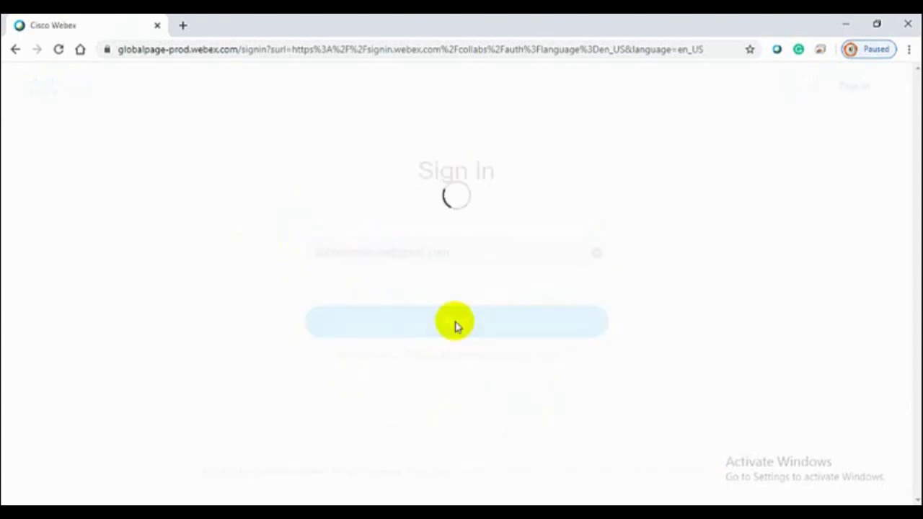
left_click(368, 293)
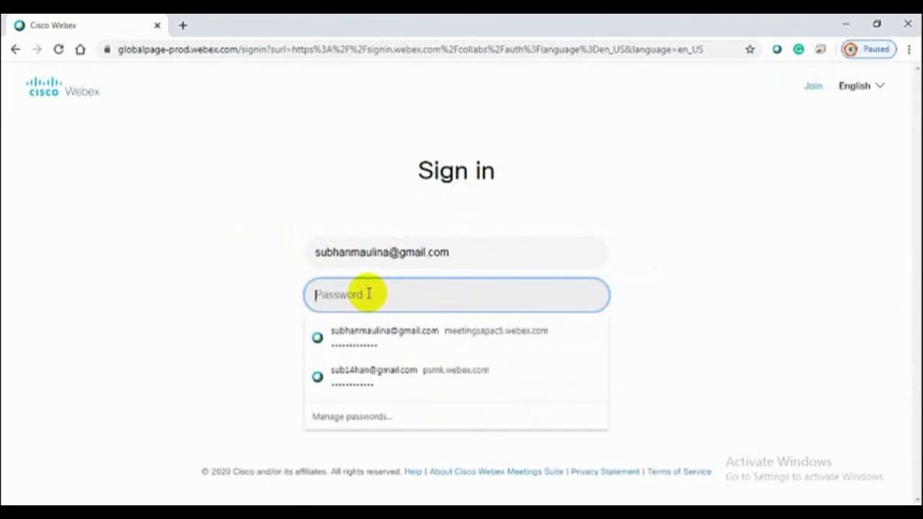
type("•")
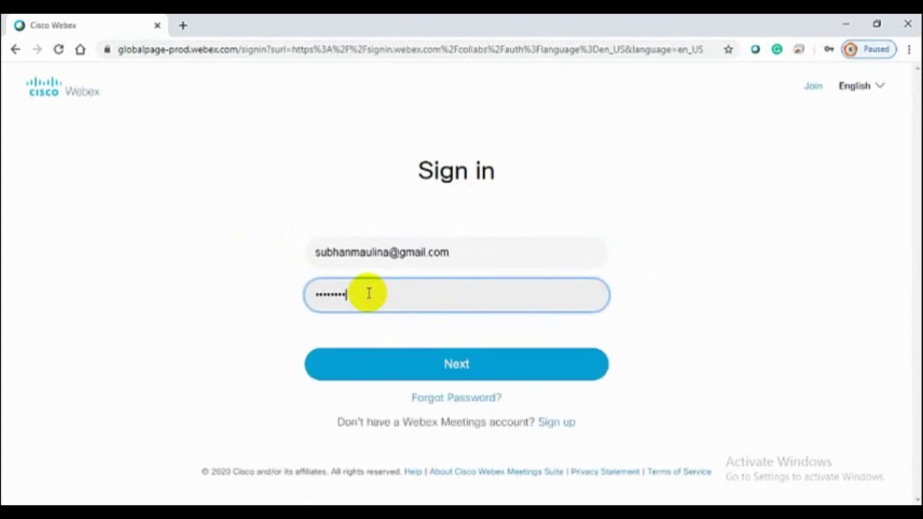
type("••••••••••••")
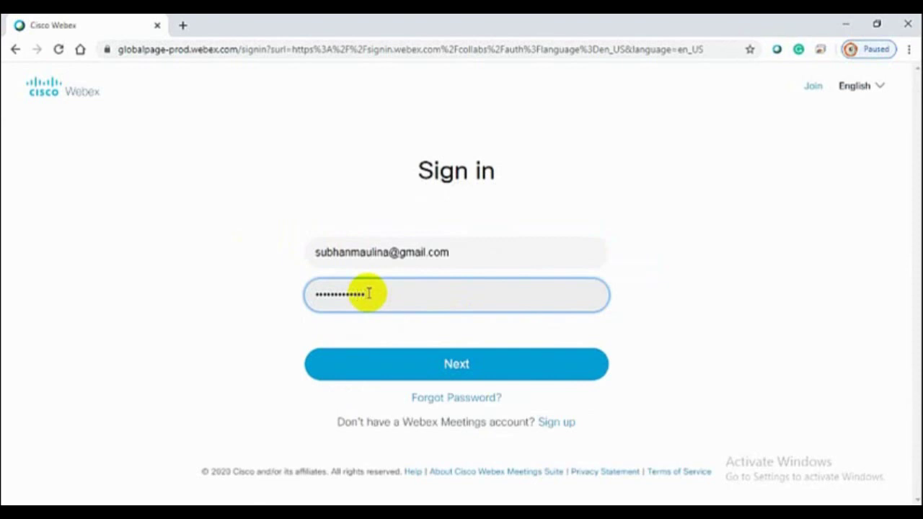
left_click(471, 371)
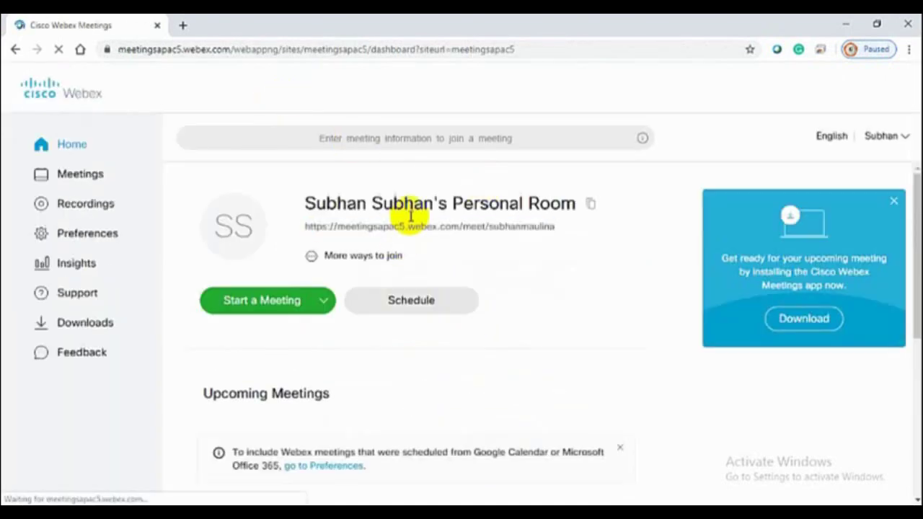
Launch the Personal Room meeting from the Webex dashboard to reach the pre-join window
triple_click(420, 232)
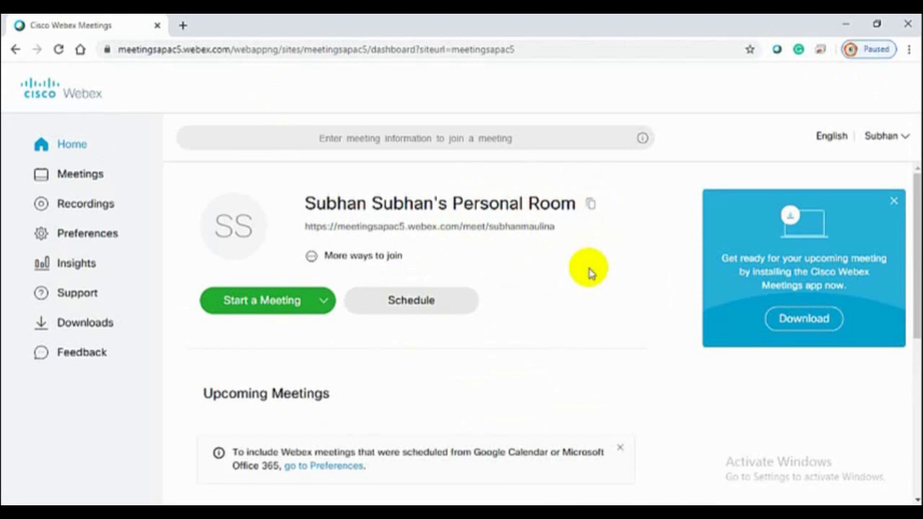
left_click(250, 309)
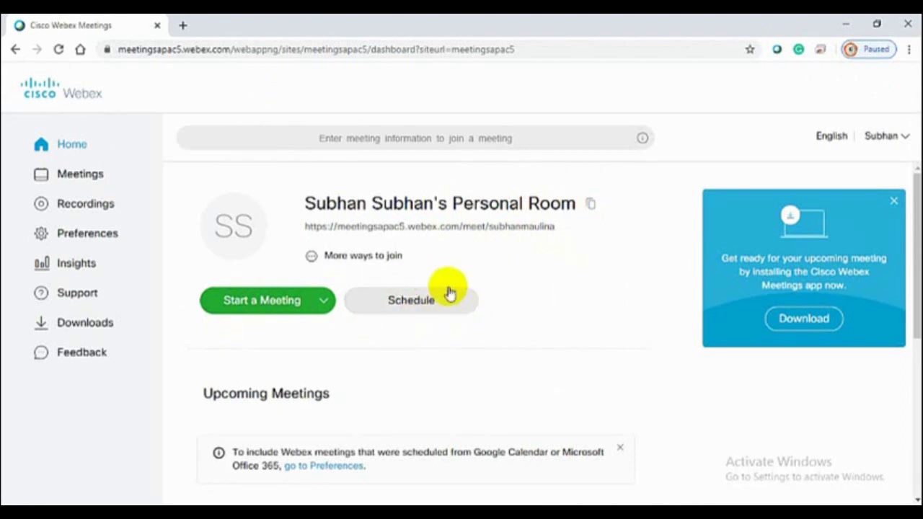
left_click(245, 303)
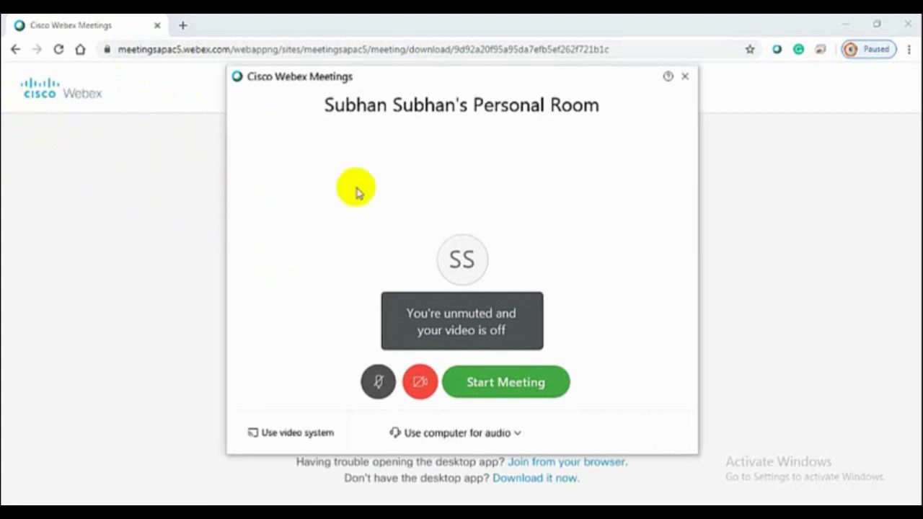
Turn the camera on and leave the microphone unmuted, then start the Personal Room meeting
left_click(492, 388)
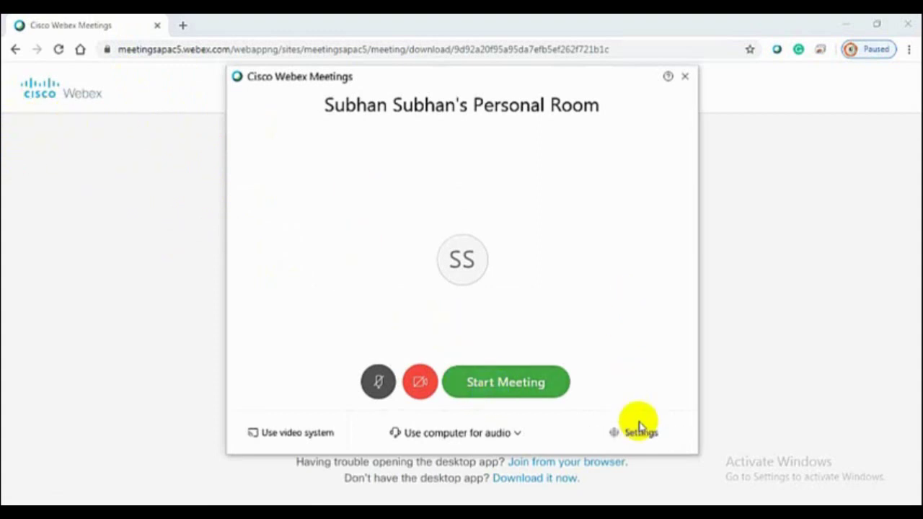
left_click(511, 390)
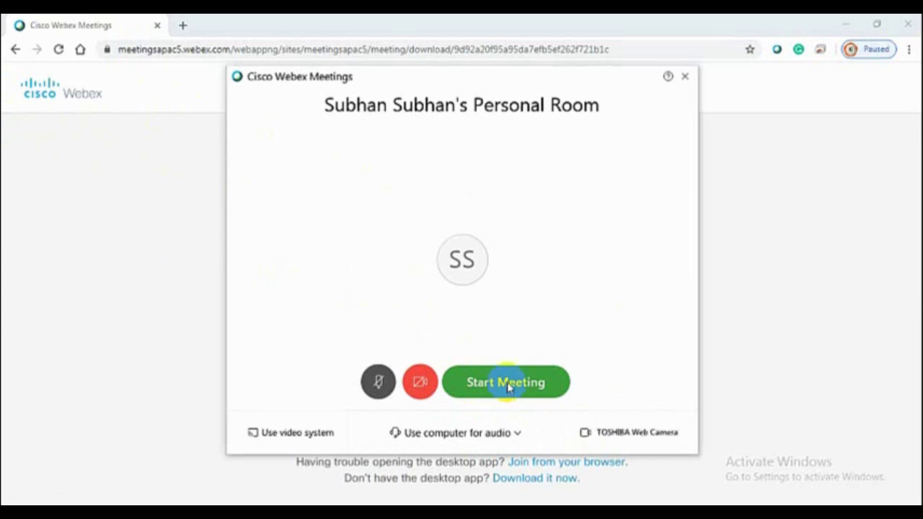
left_click(418, 385)
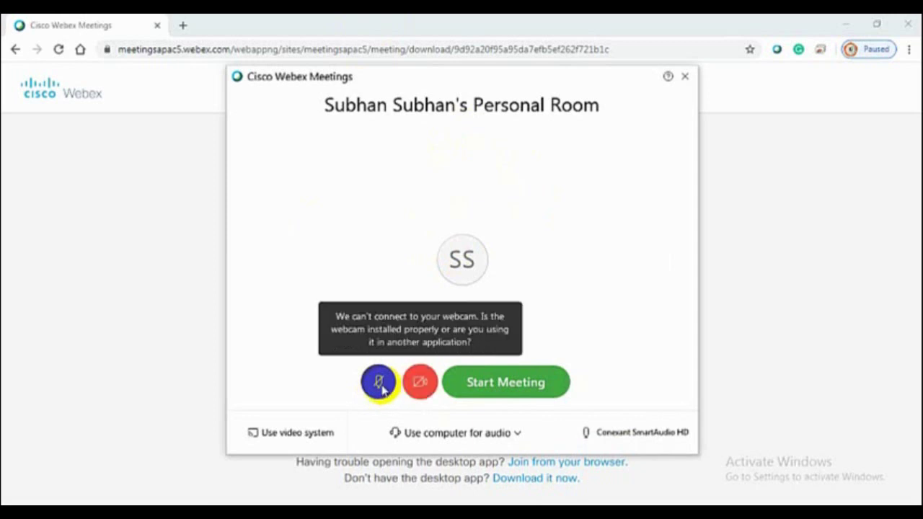
left_click(378, 389)
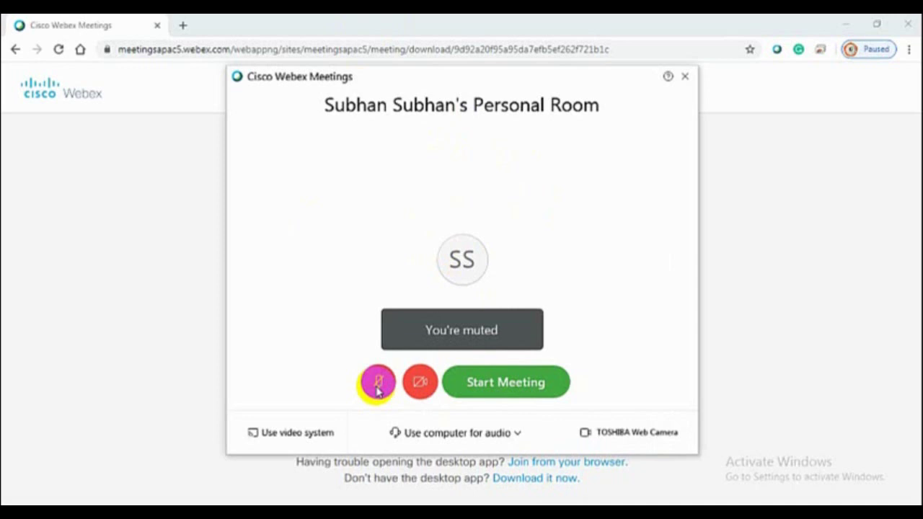
left_click(374, 388)
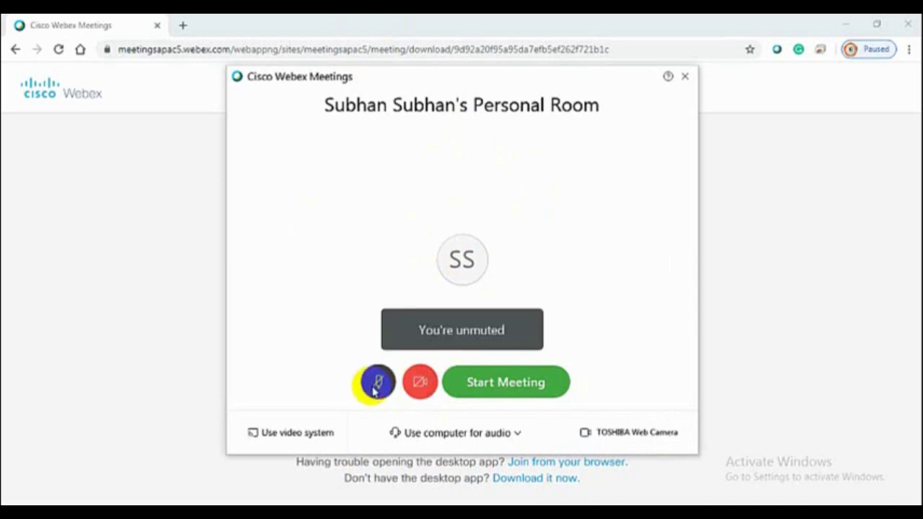
left_click(415, 384)
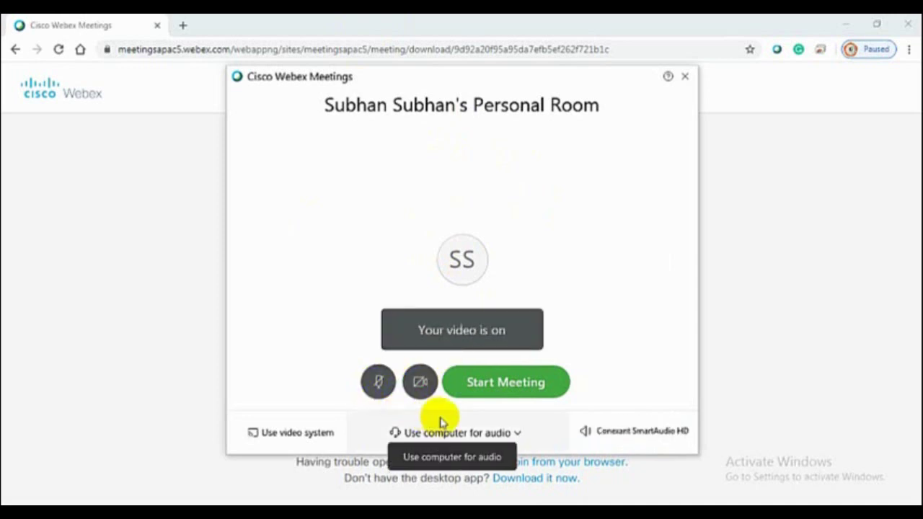
left_click(507, 388)
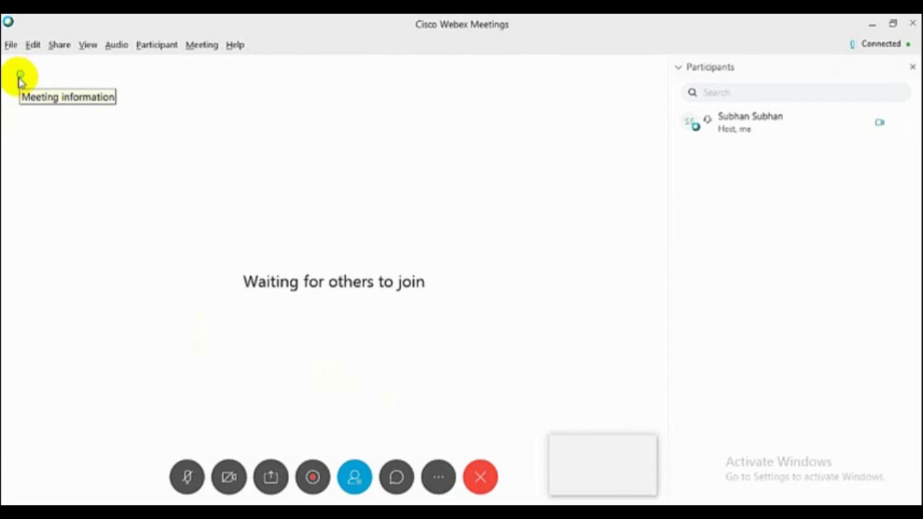
View and close the meeting information, then restore the meeting window to a smaller size
left_click(19, 77)
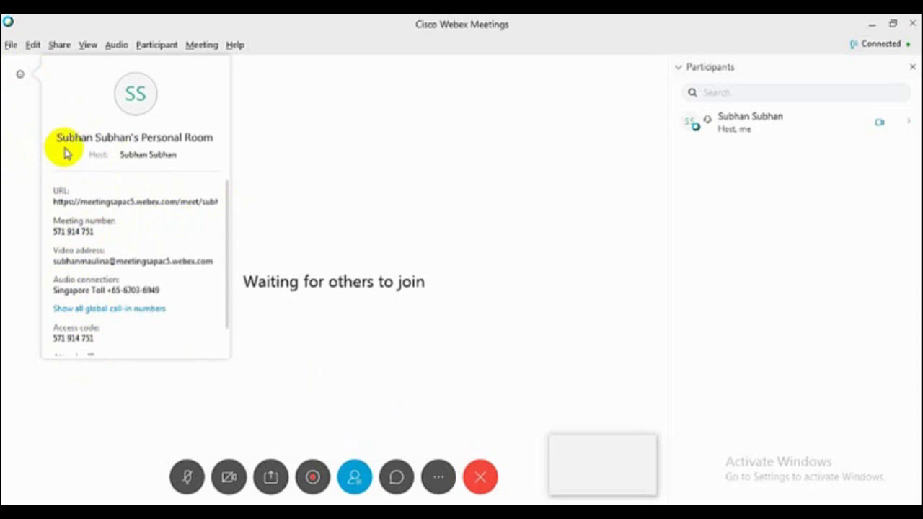
left_click(545, 165)
double_click(555, 29)
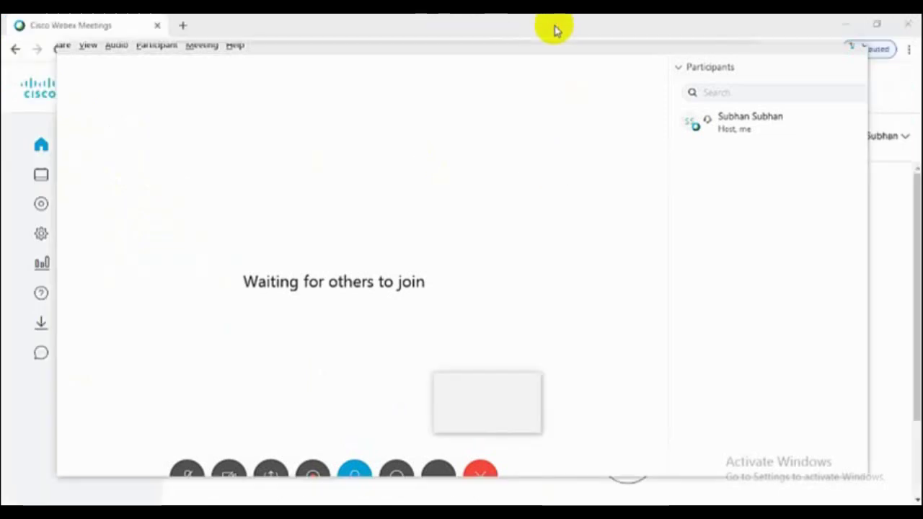
Open WhatsApp Web in a new tab and start a 'Link' message in the contact's chat
left_click(182, 28)
left_click(175, 47)
type("w")
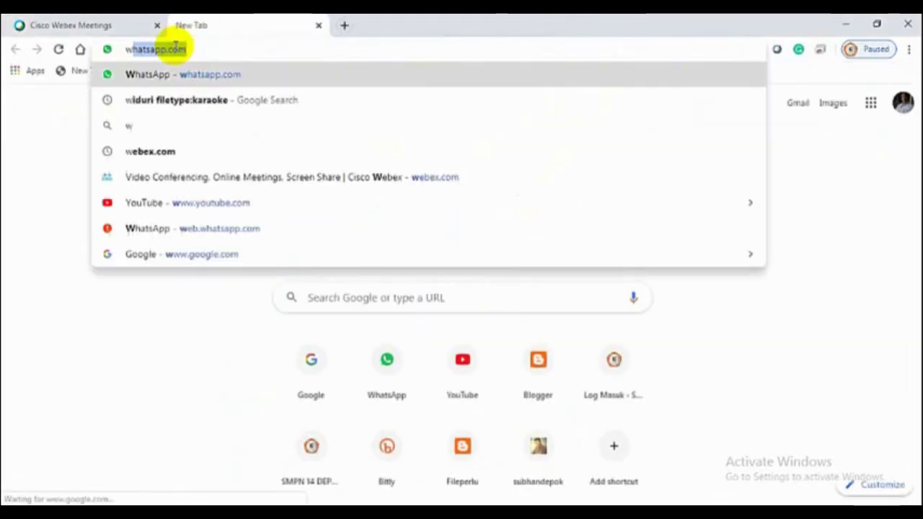
type("hatsapp")
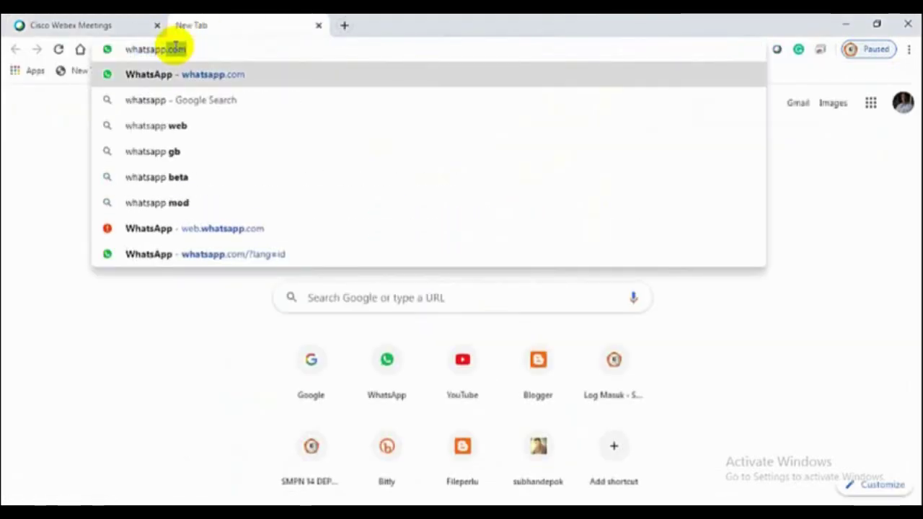
key("Return")
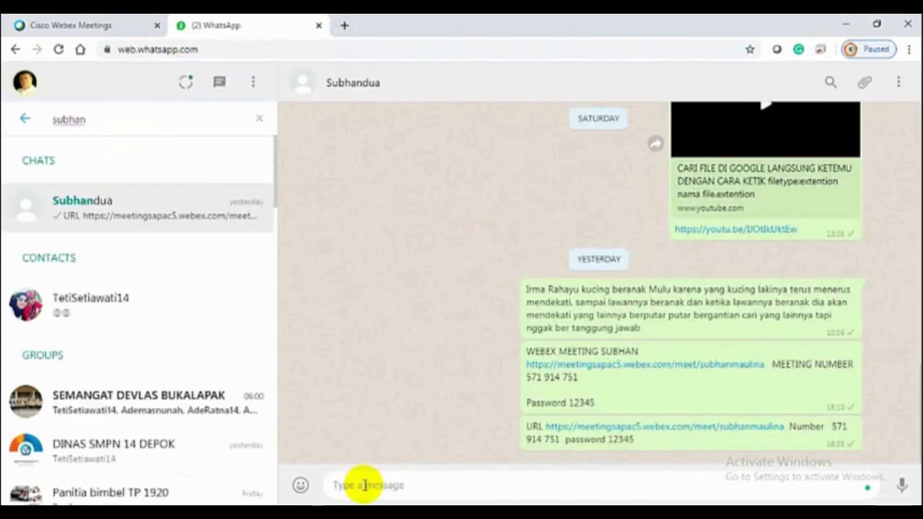
type("Link WEBEX Subhan2")
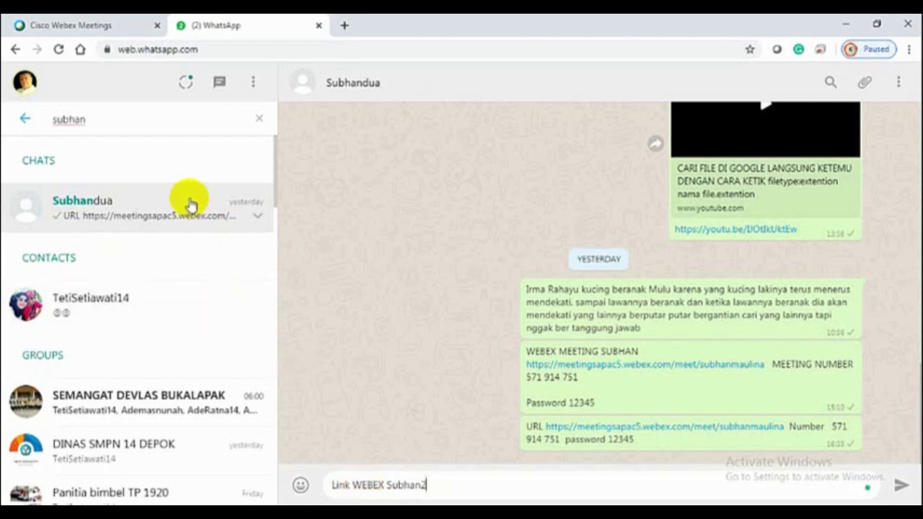
left_click(72, 26)
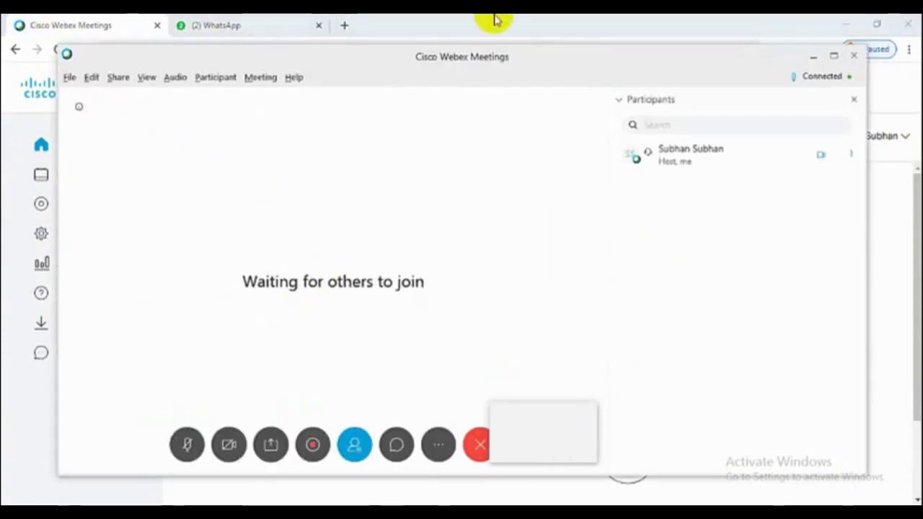
Copy the Personal Room meeting URL from the meeting info and paste it into the WhatsApp draft
left_click(833, 58)
left_click(20, 75)
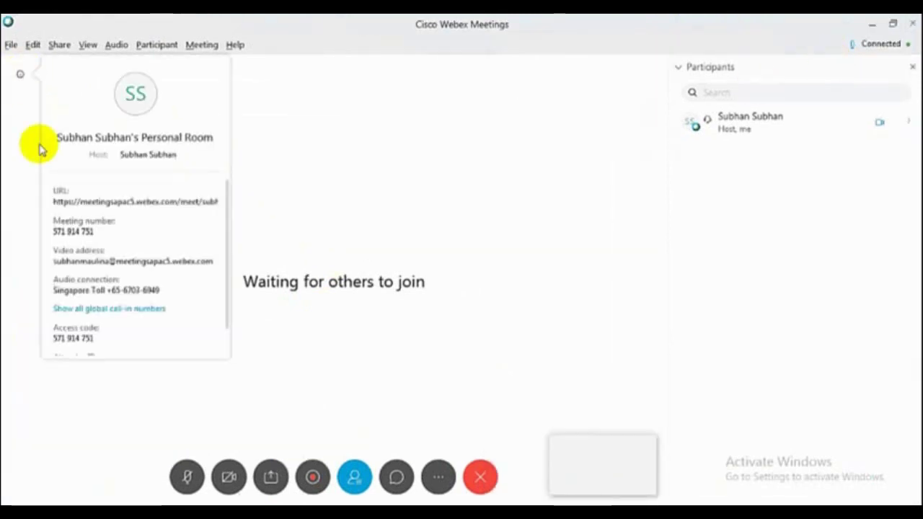
left_click(54, 201)
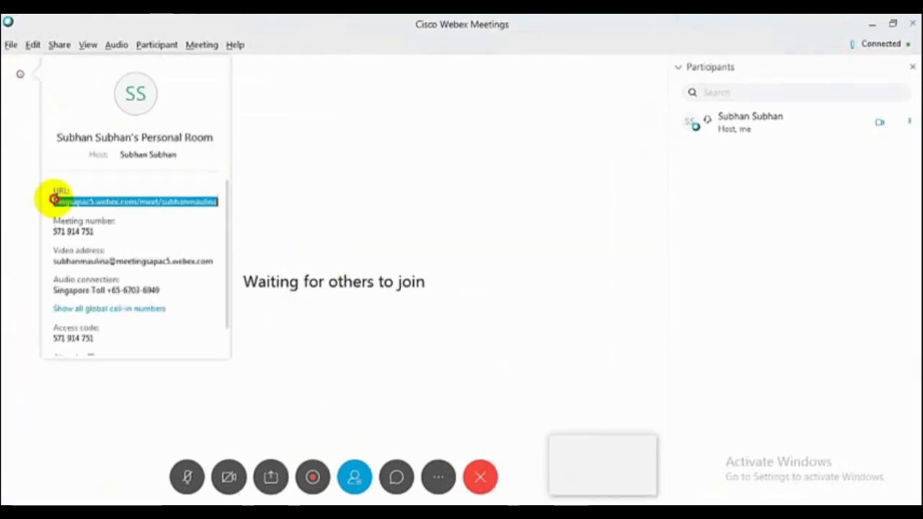
right_click(128, 204)
left_click(161, 243)
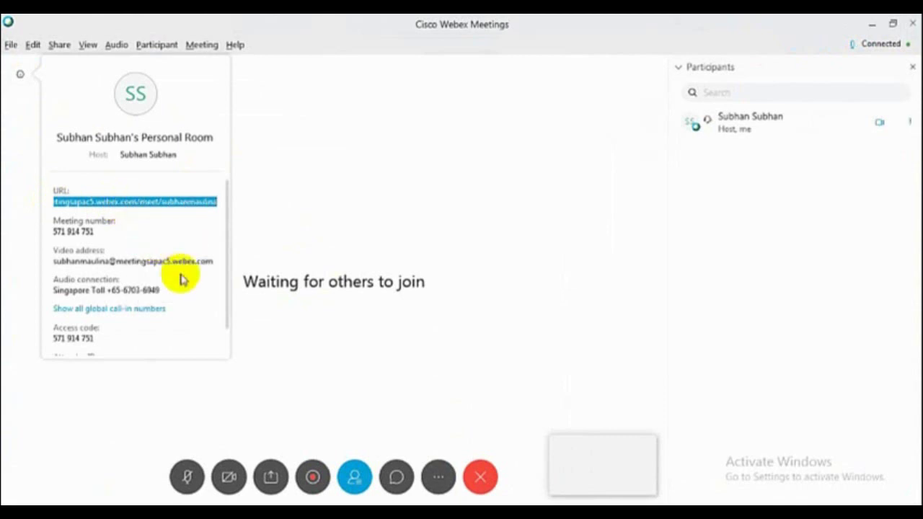
key("alt+Tab")
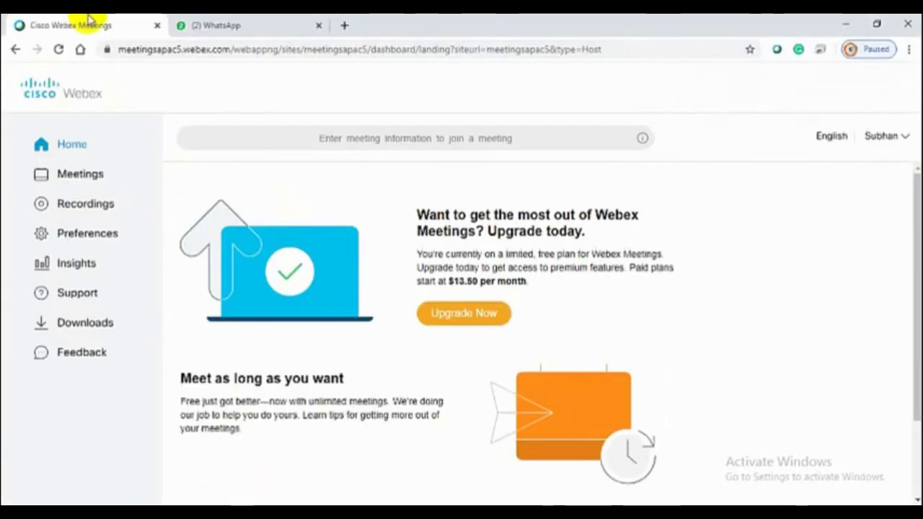
left_click(206, 25)
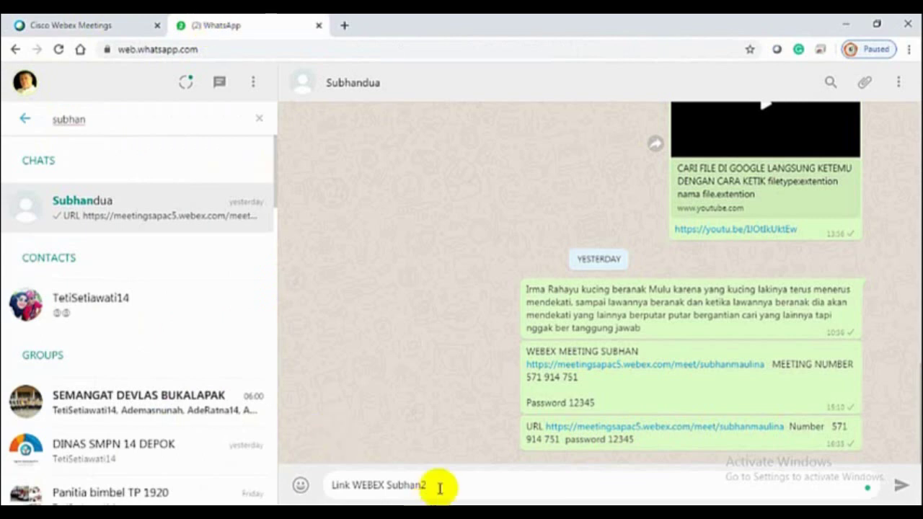
key("ctrl+v")
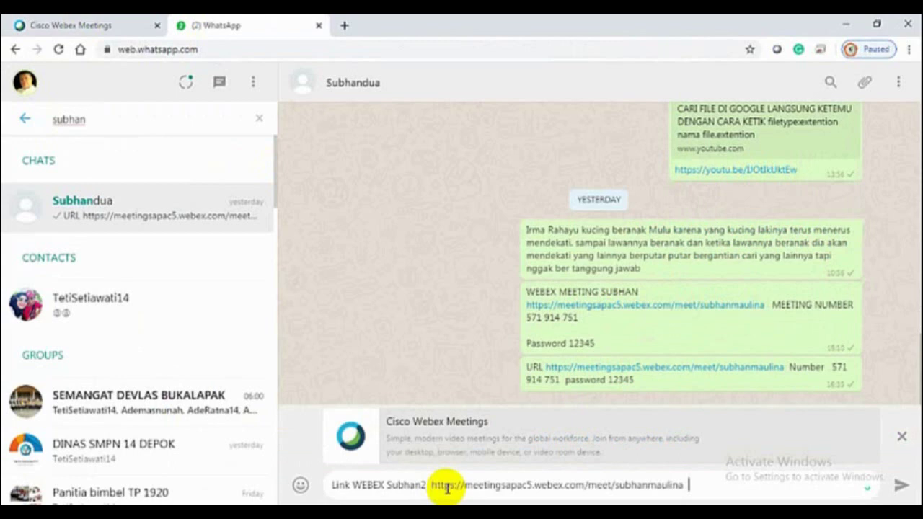
Copy the meeting number from the meeting info and return to the WhatsApp chat
left_click(56, 27)
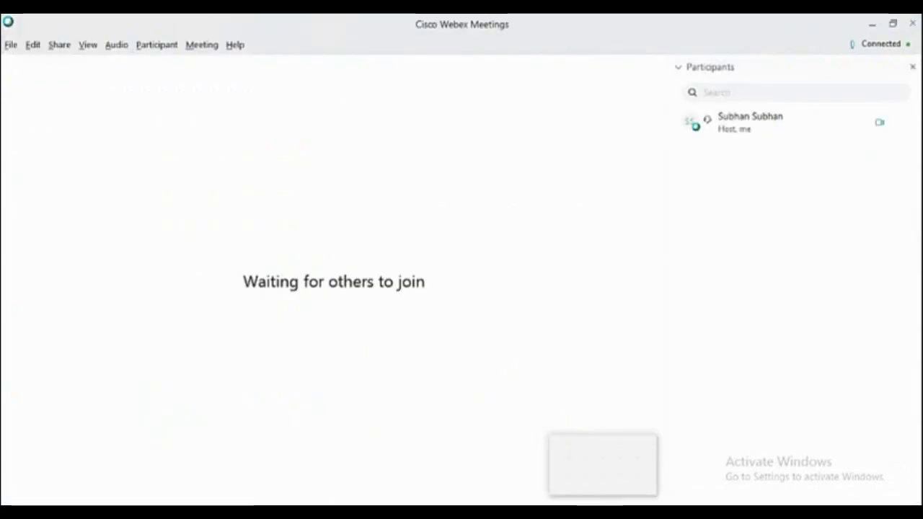
left_click(20, 75)
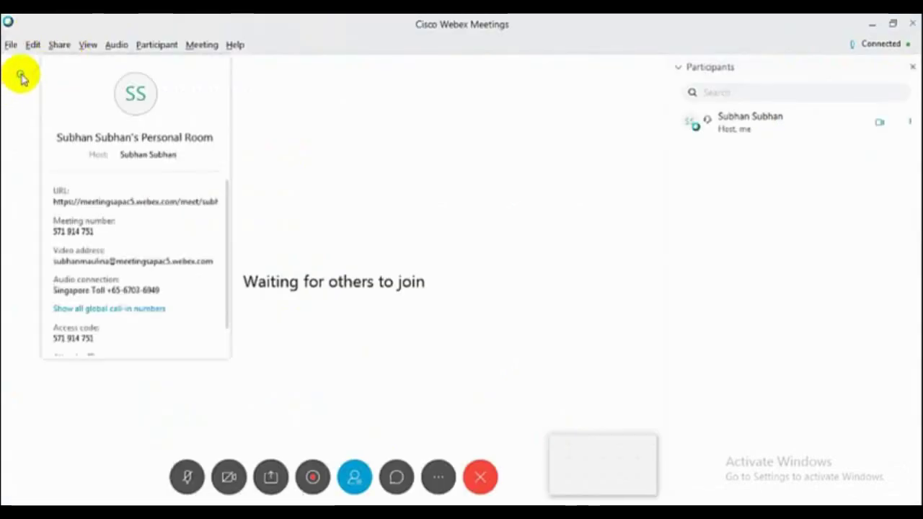
left_click_drag(109, 232, 62, 231)
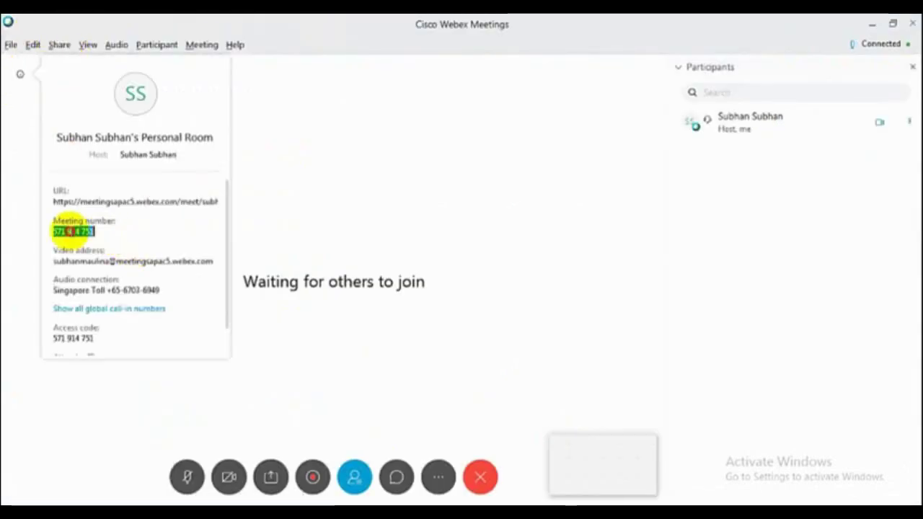
right_click(66, 231)
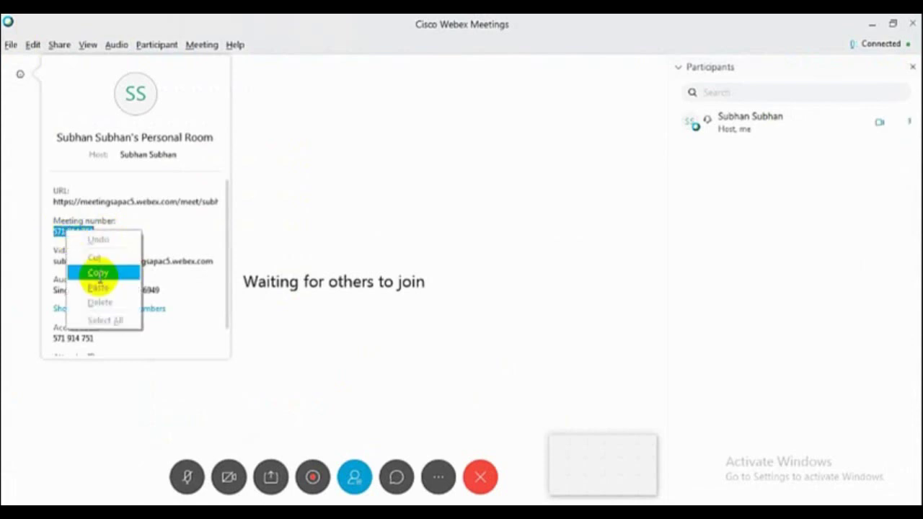
left_click(97, 273)
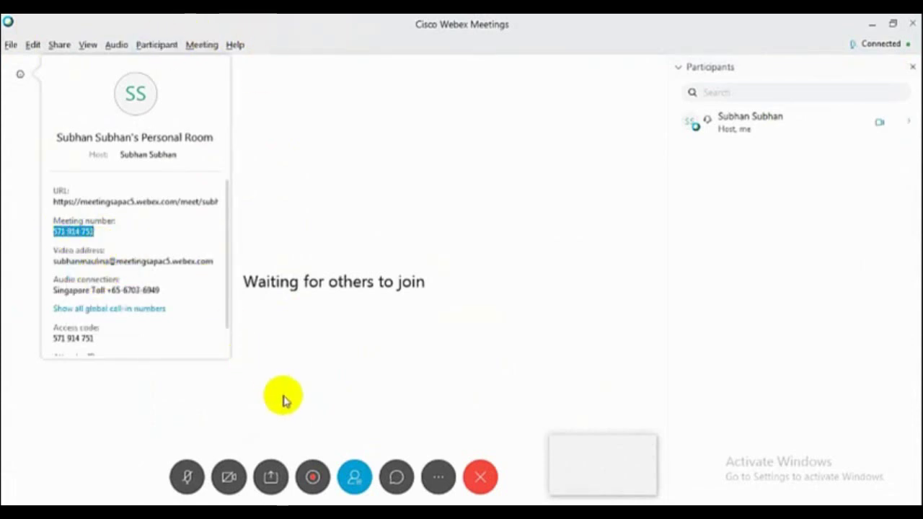
key("alt+Tab")
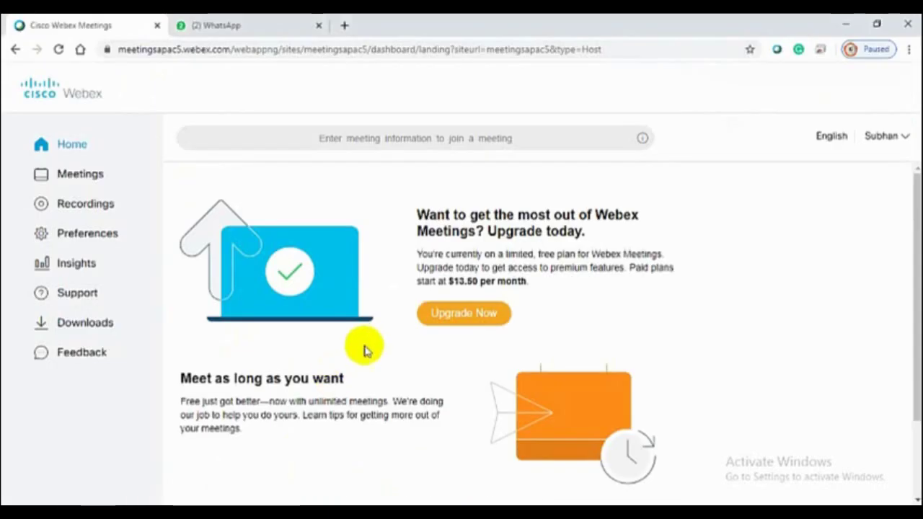
left_click(218, 26)
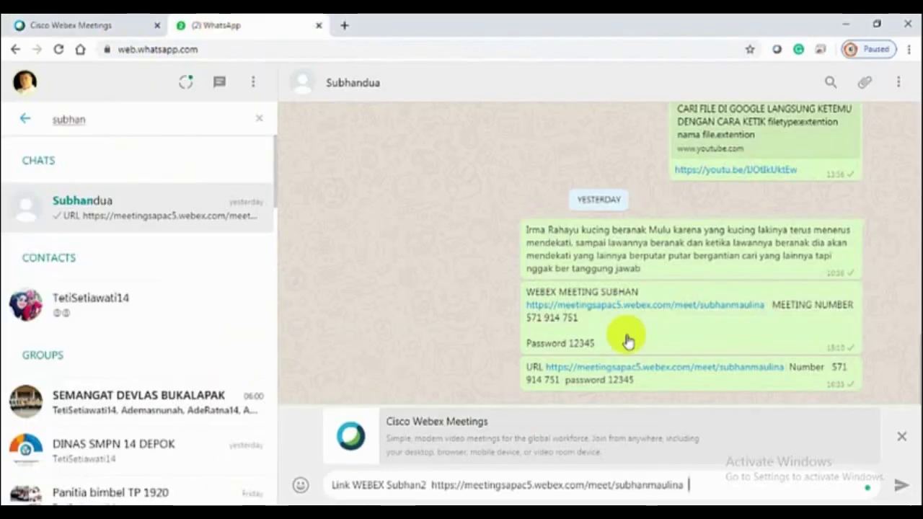
type("ee")
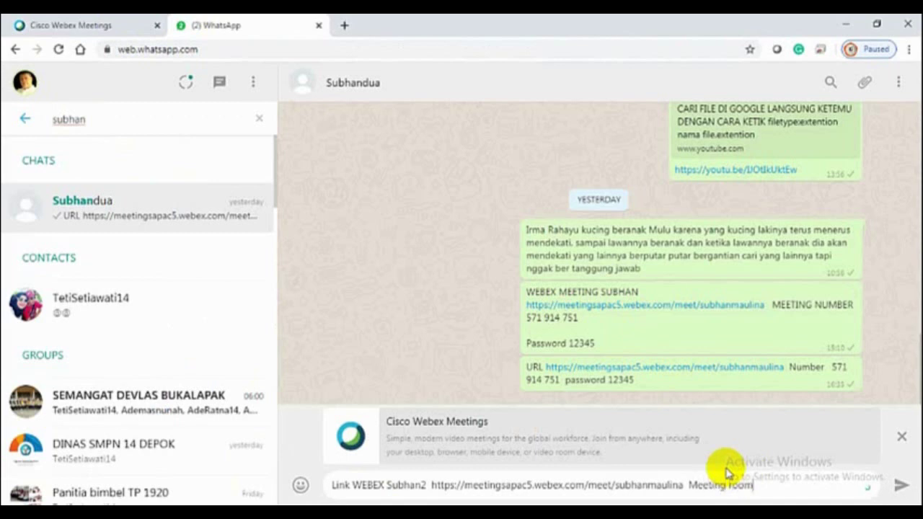
type("ting room")
key("ctrl+v")
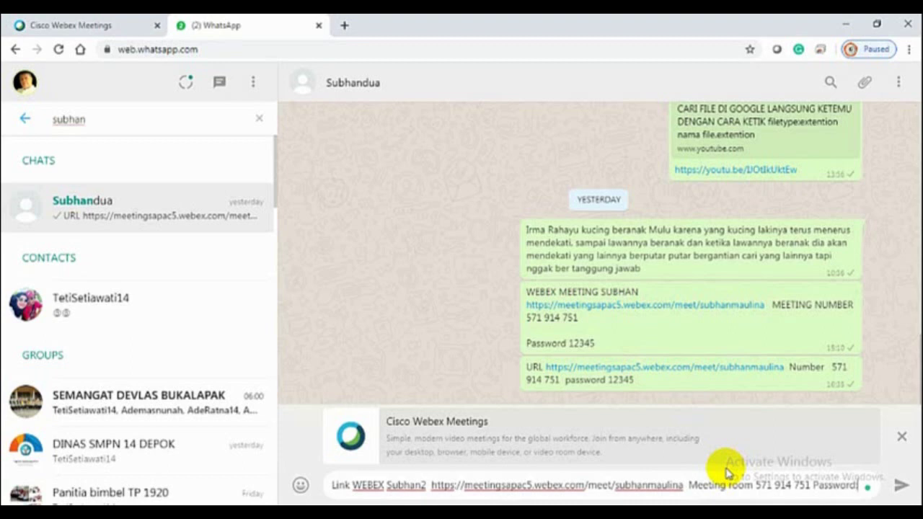
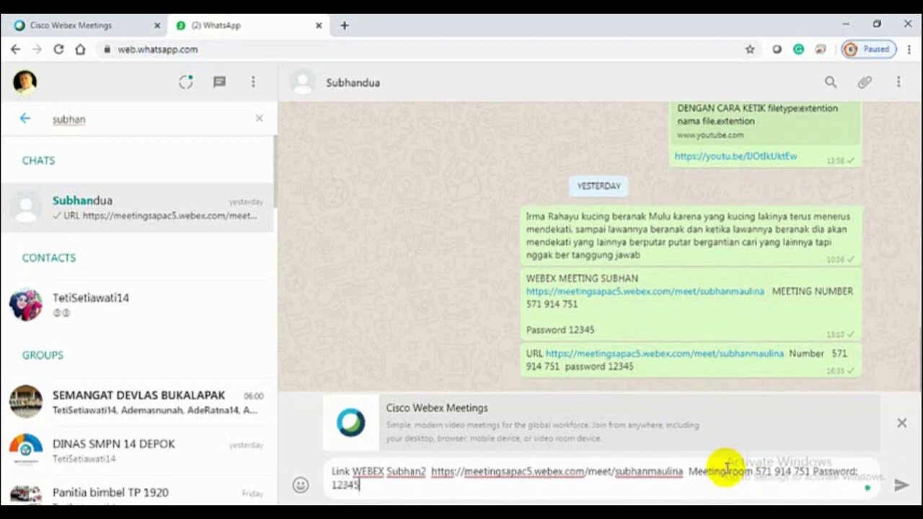
left_click(901, 489)
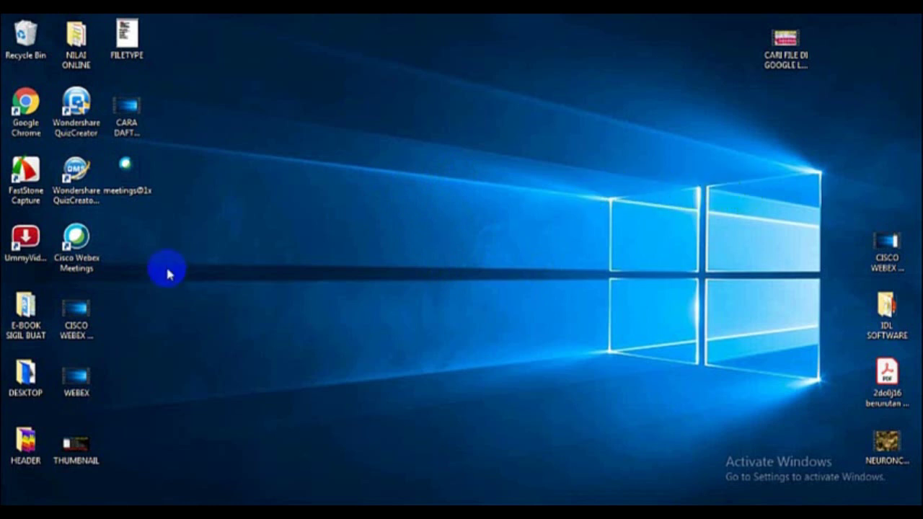
Launch Chrome from the desktop and open the Google homepage
left_click(77, 242)
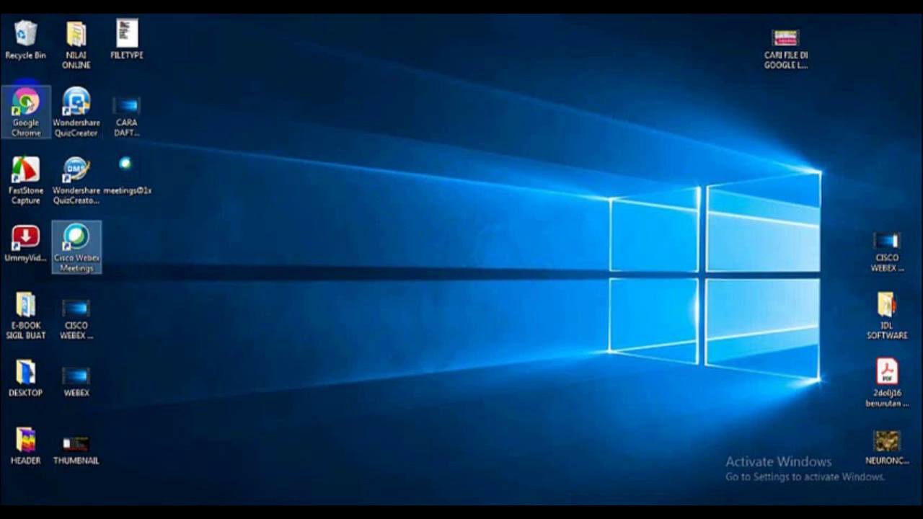
left_click(29, 87)
double_click(31, 101)
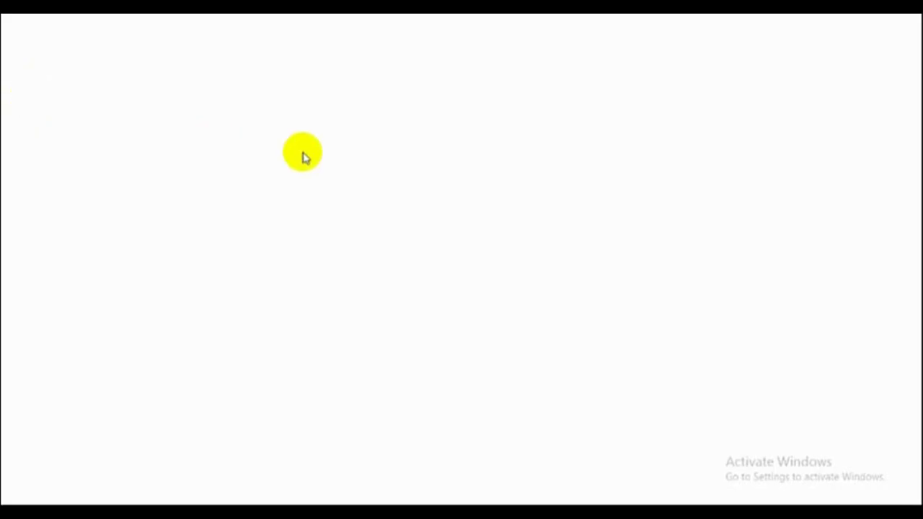
type("google.com")
key("Return")
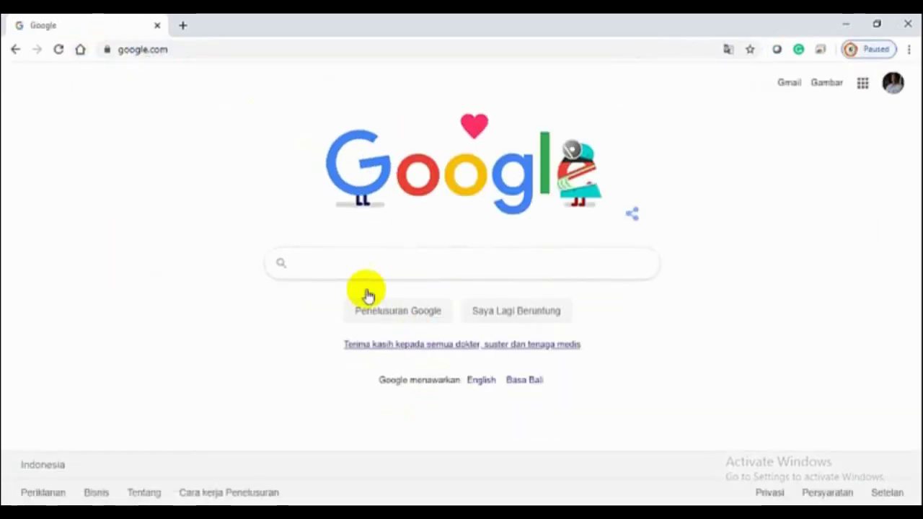
Search Google for 'webex free download' and open the Cisco Webex download page
left_click(357, 262)
type("we")
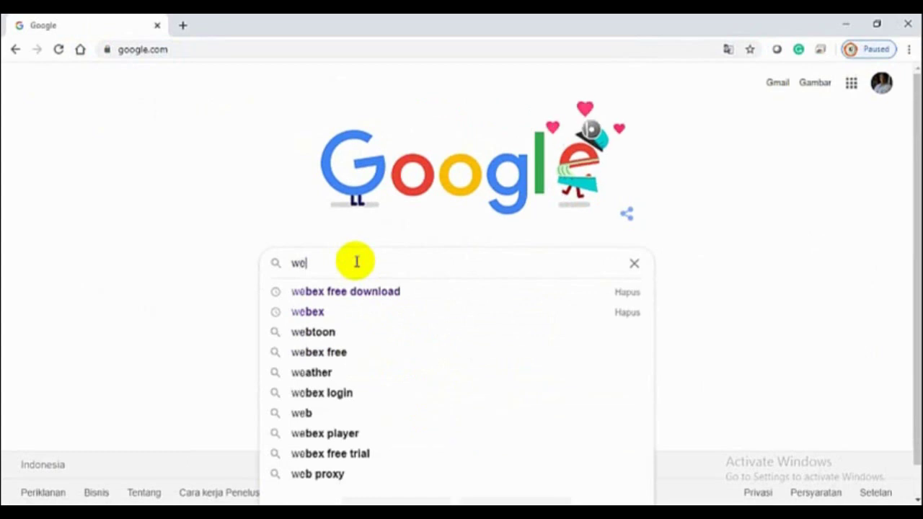
type("bex")
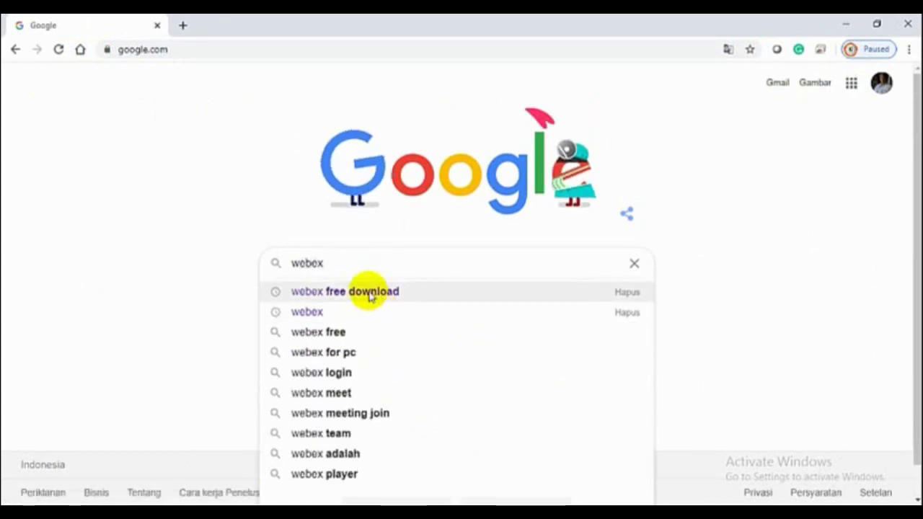
left_click(370, 292)
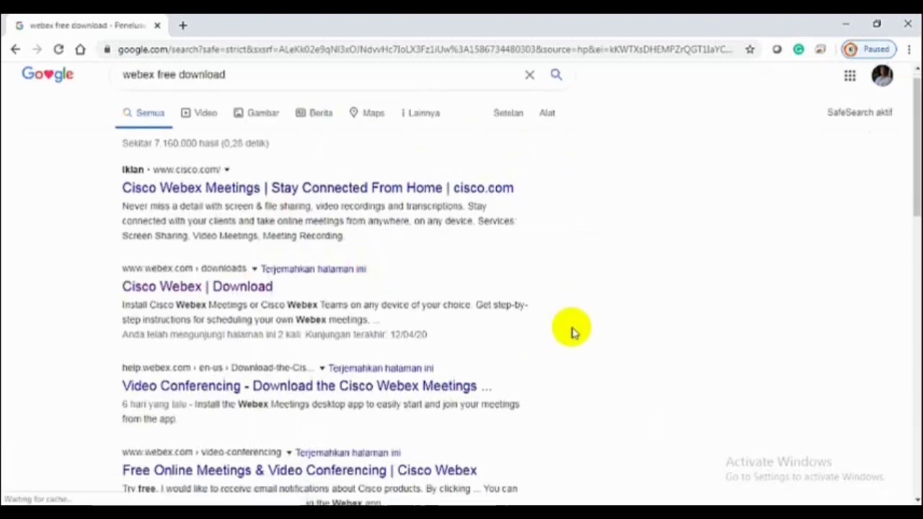
scroll(573, 329, "down", 3)
scroll(572, 331, "down", 2)
scroll(572, 331, "up", 4)
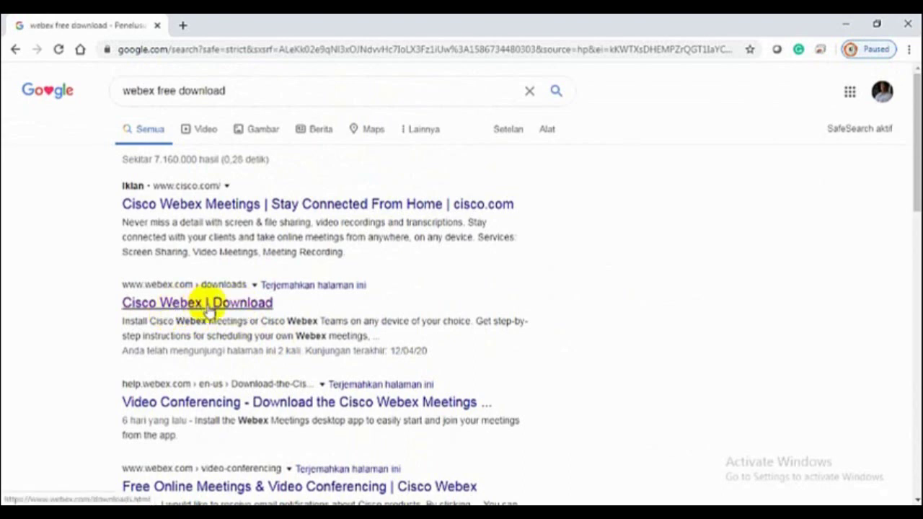
left_click(238, 309)
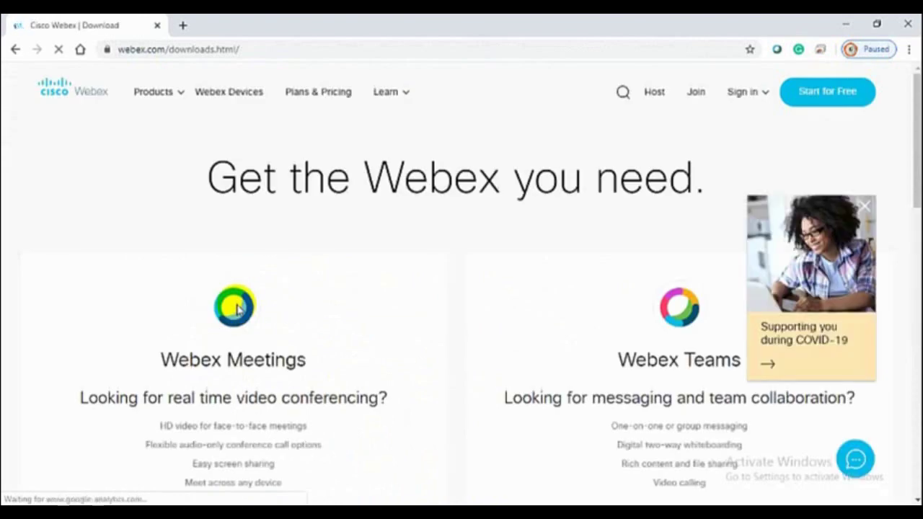
Download the Webex Meetings for Windows installer, webexapp (1).msi, from the Webex downloads page
scroll(233, 306, "down", 2)
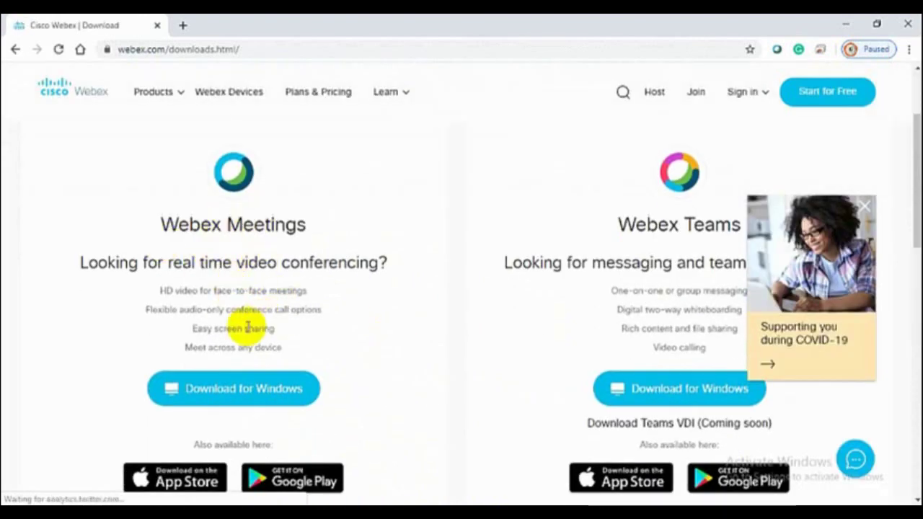
left_click(235, 390)
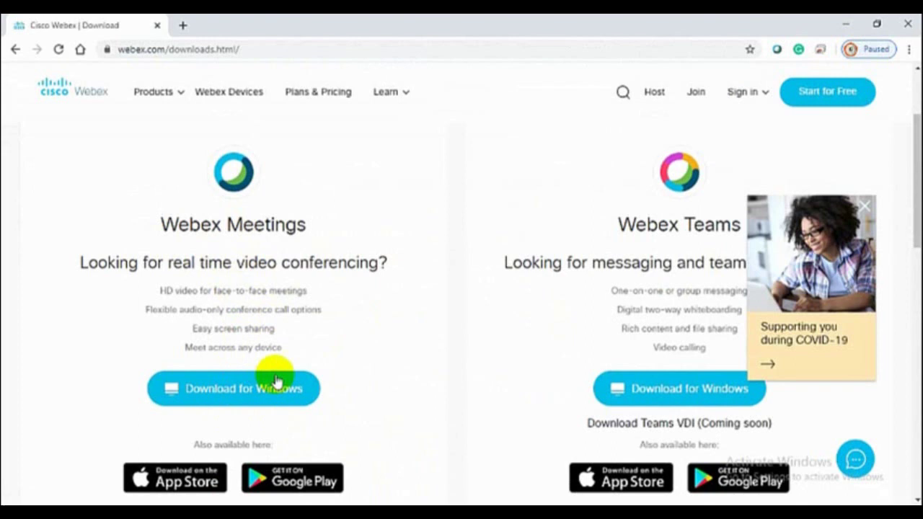
left_click(220, 393)
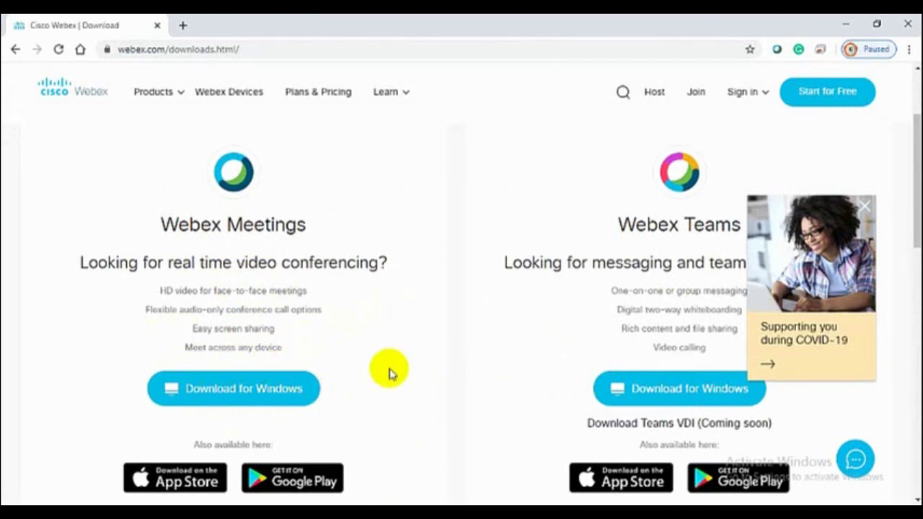
scroll(389, 370, "down", 1)
left_click(260, 325)
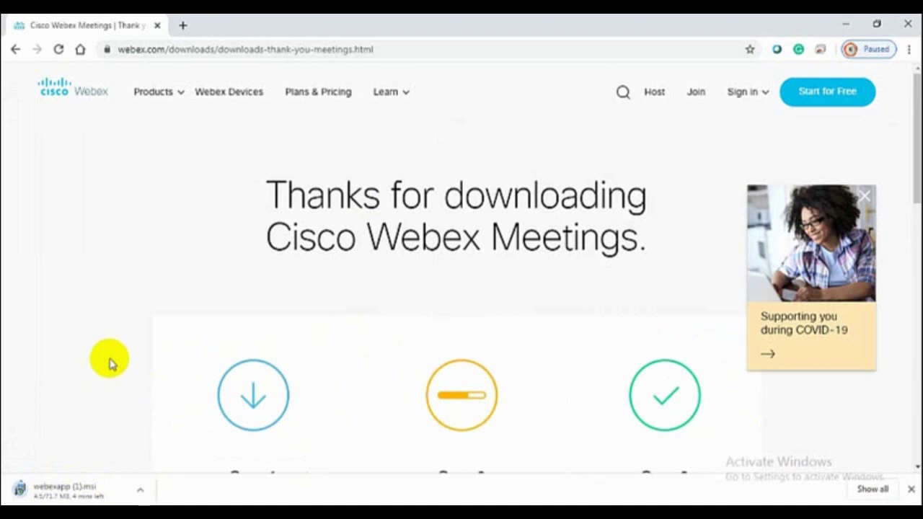
Run the downloaded webexapp installer from the Downloads folder in File Explorer
key("super+e")
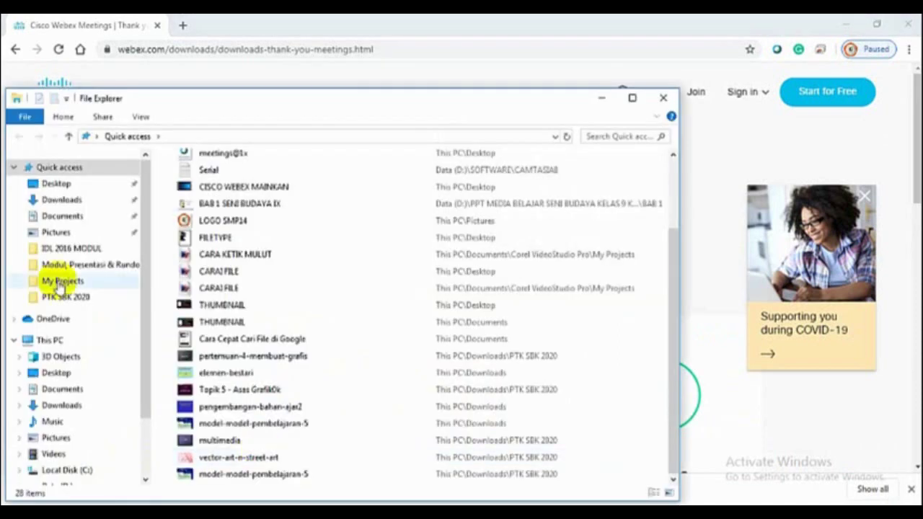
left_click(63, 199)
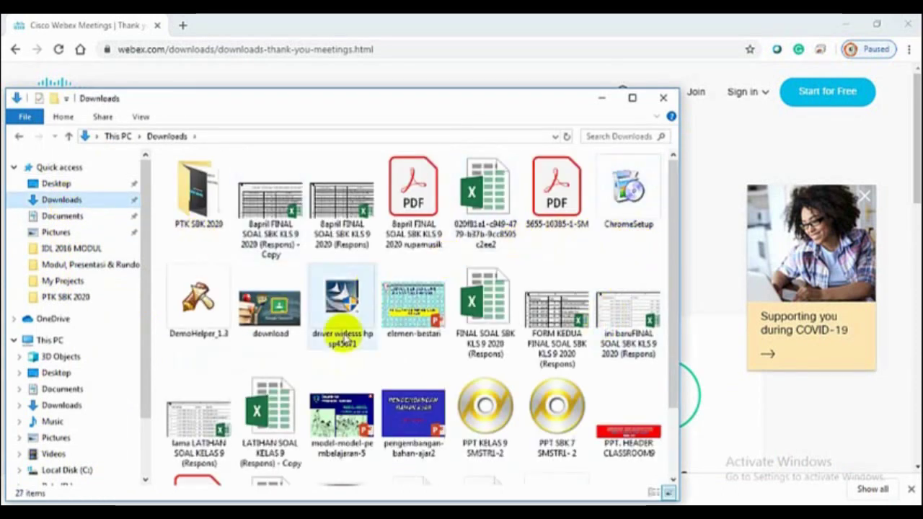
scroll(342, 339, "down", 3)
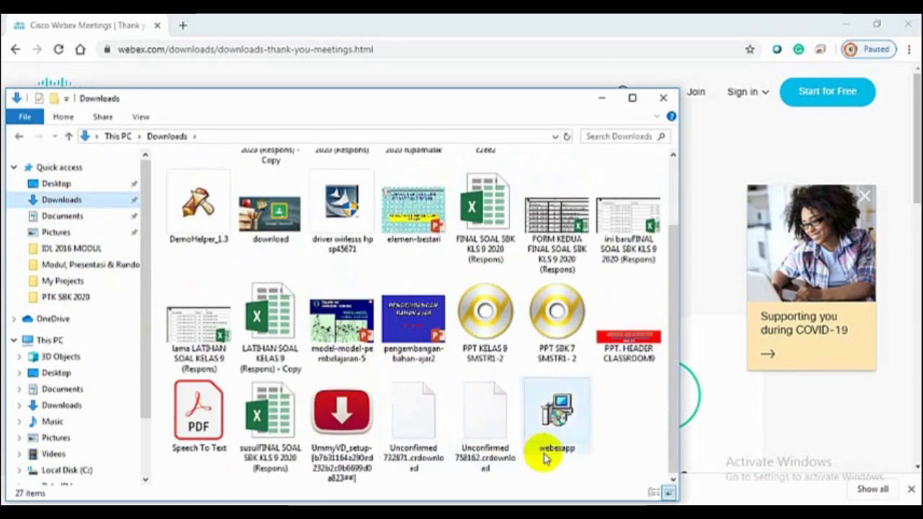
left_click(564, 421)
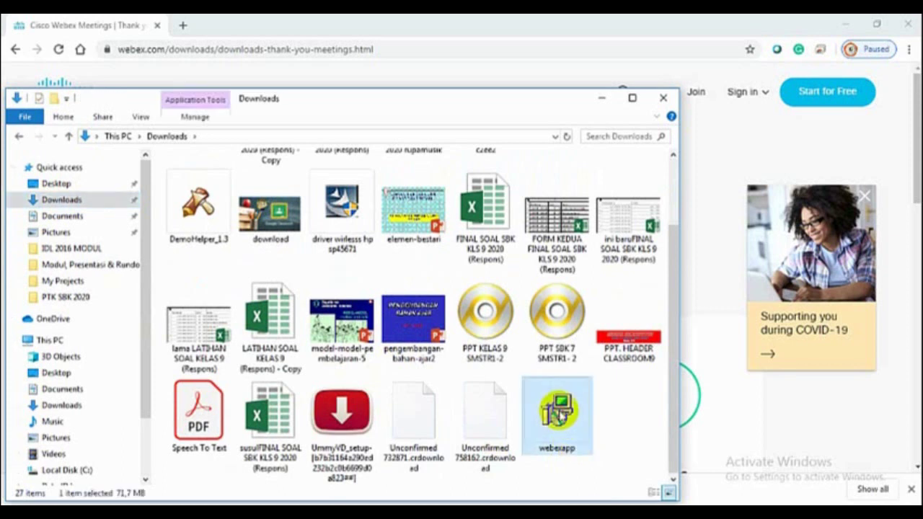
double_click(561, 416)
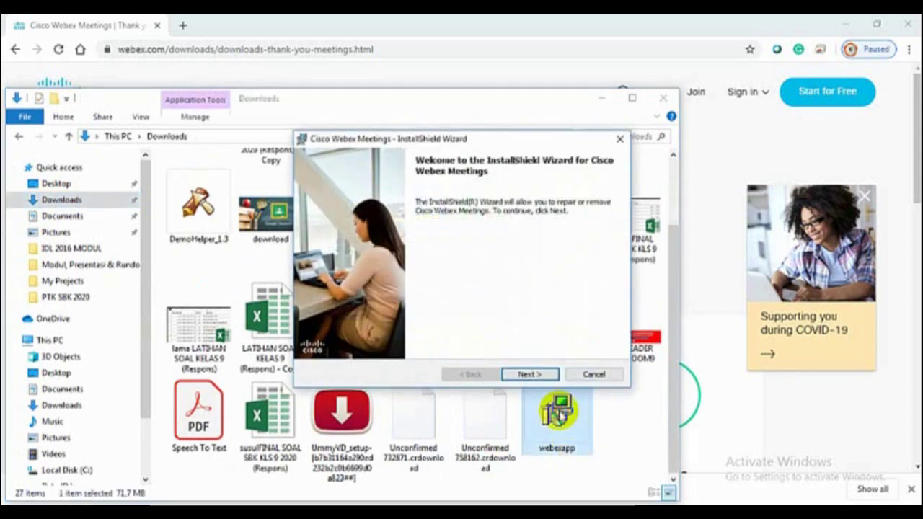
Go past the installer's welcome page, then cancel the installation and close the wizard
left_click(533, 377)
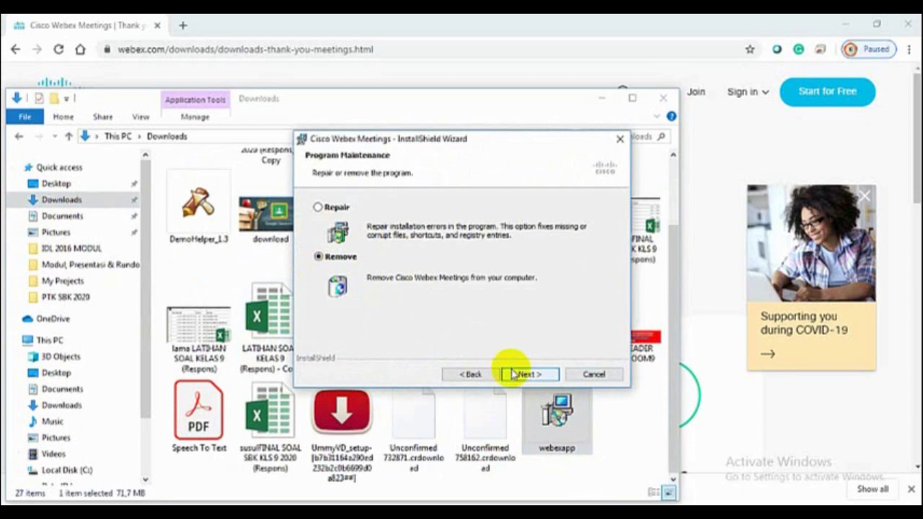
left_click(596, 376)
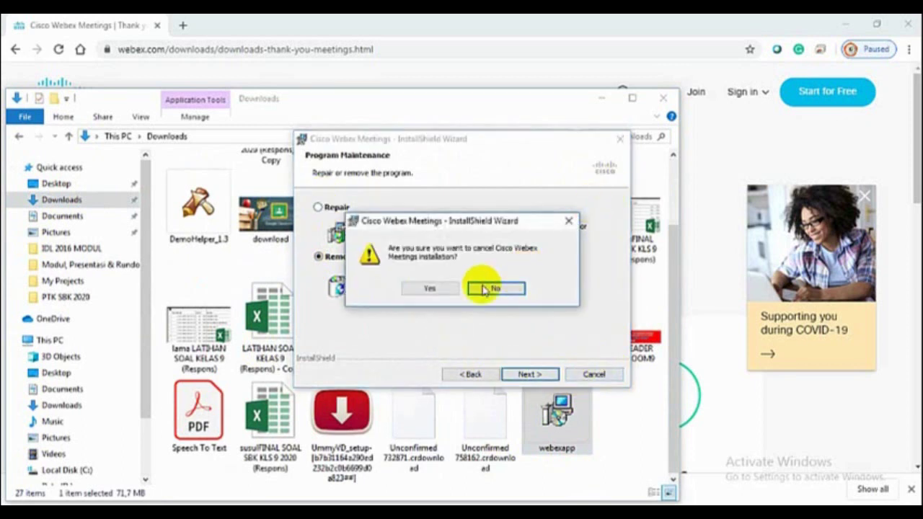
left_click(424, 287)
left_click(620, 139)
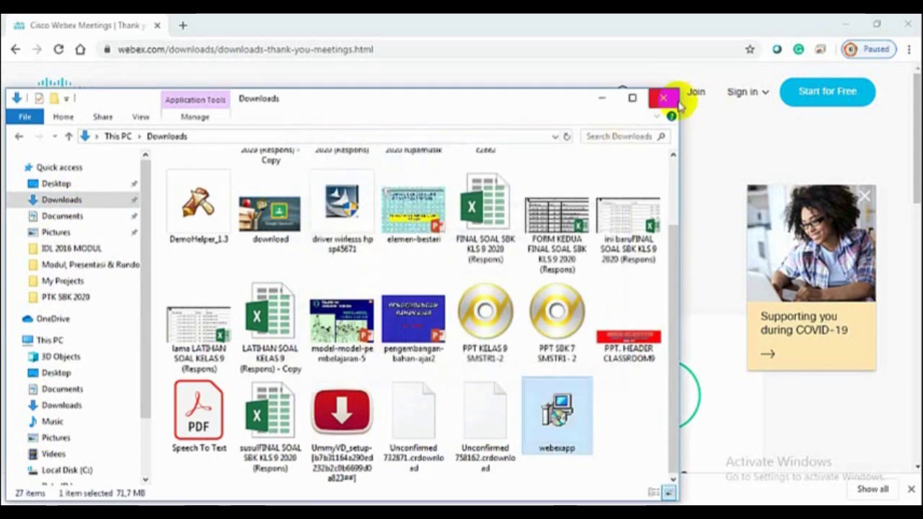
Close File Explorer and exit Chrome despite its running download
left_click(663, 97)
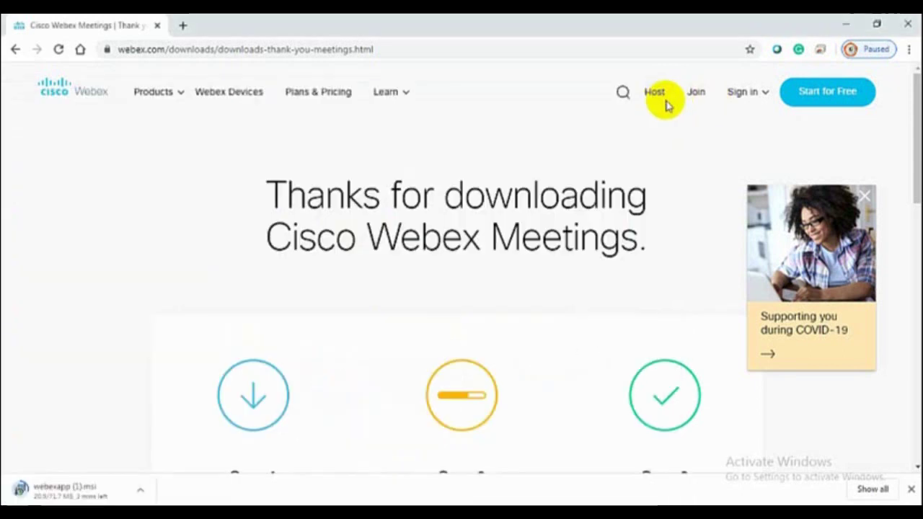
left_click(910, 26)
left_click(457, 128)
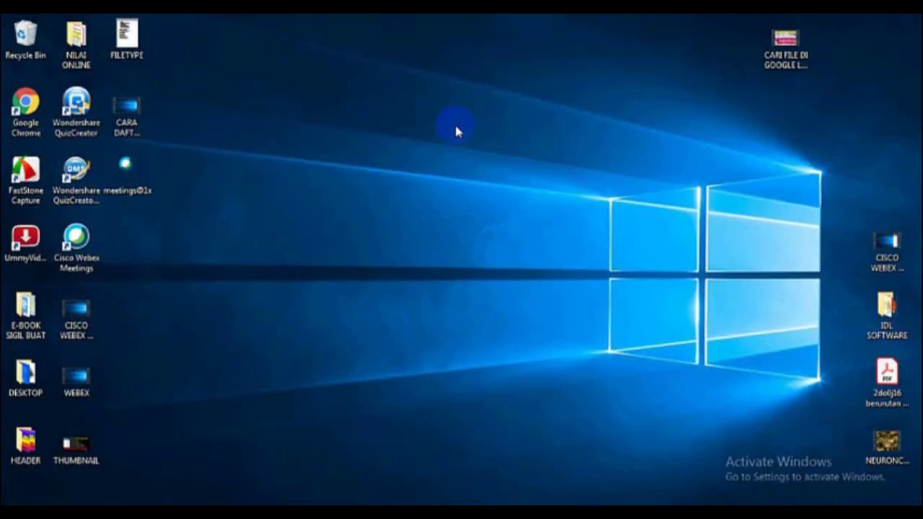